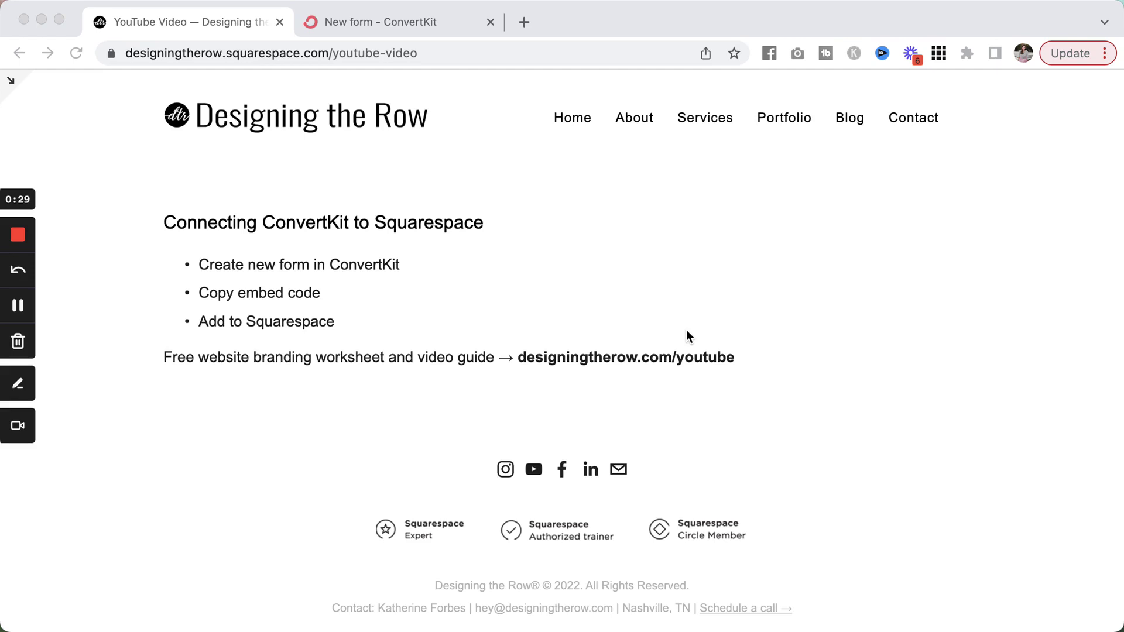
From ConvertKit's New form page, pick Form to reach the Inline, Modal, Slide in and Sticky bar layouts.
click(420, 25)
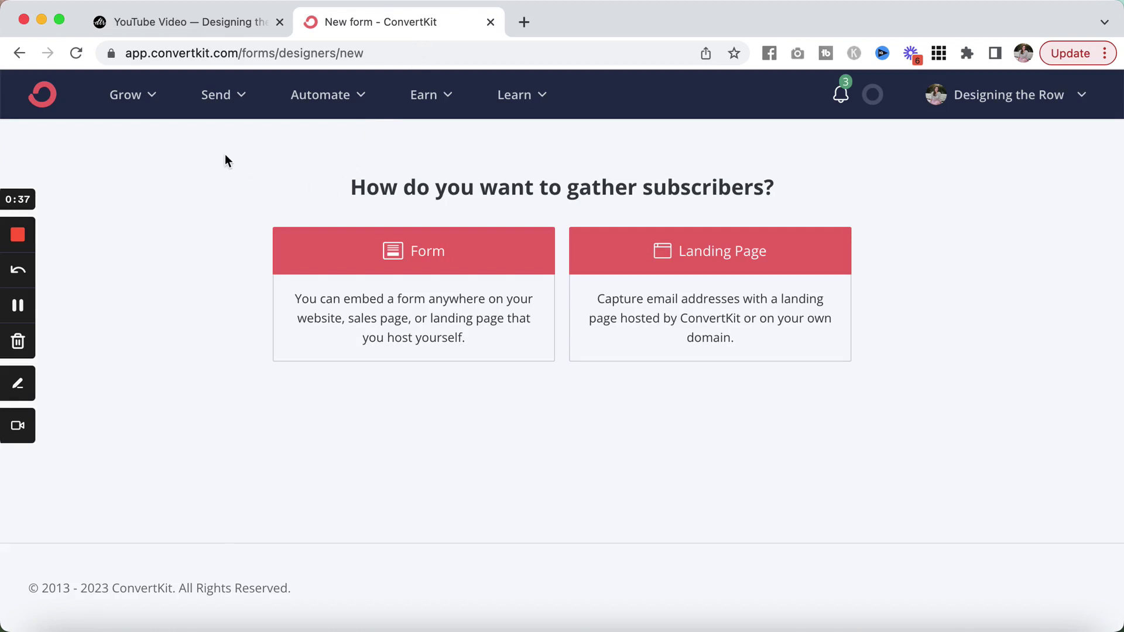
click(134, 100)
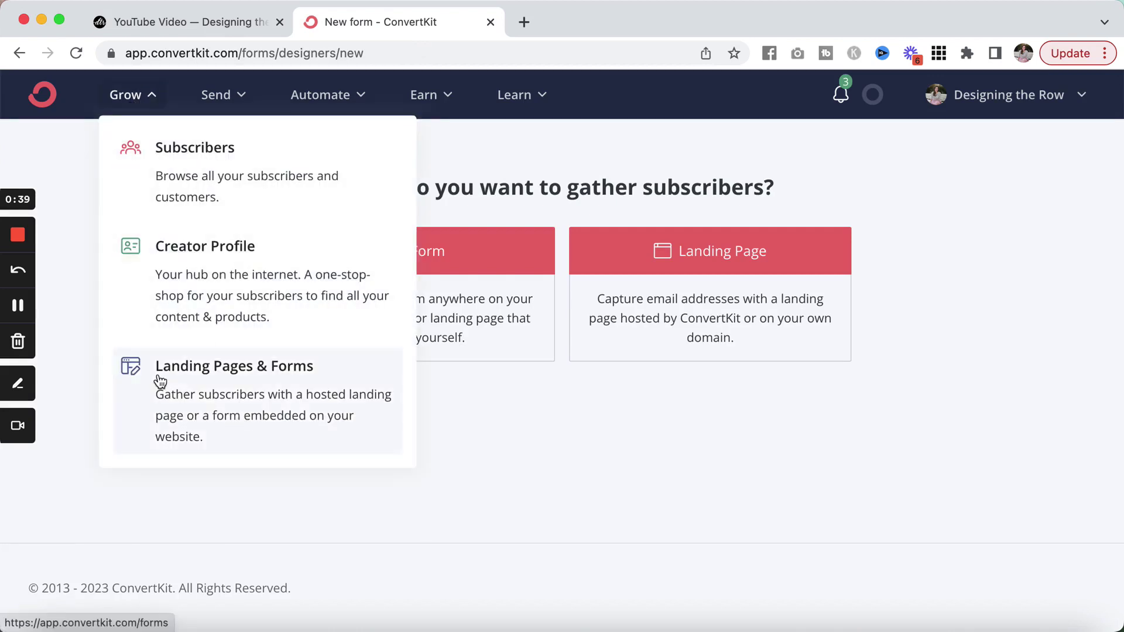
click(672, 434)
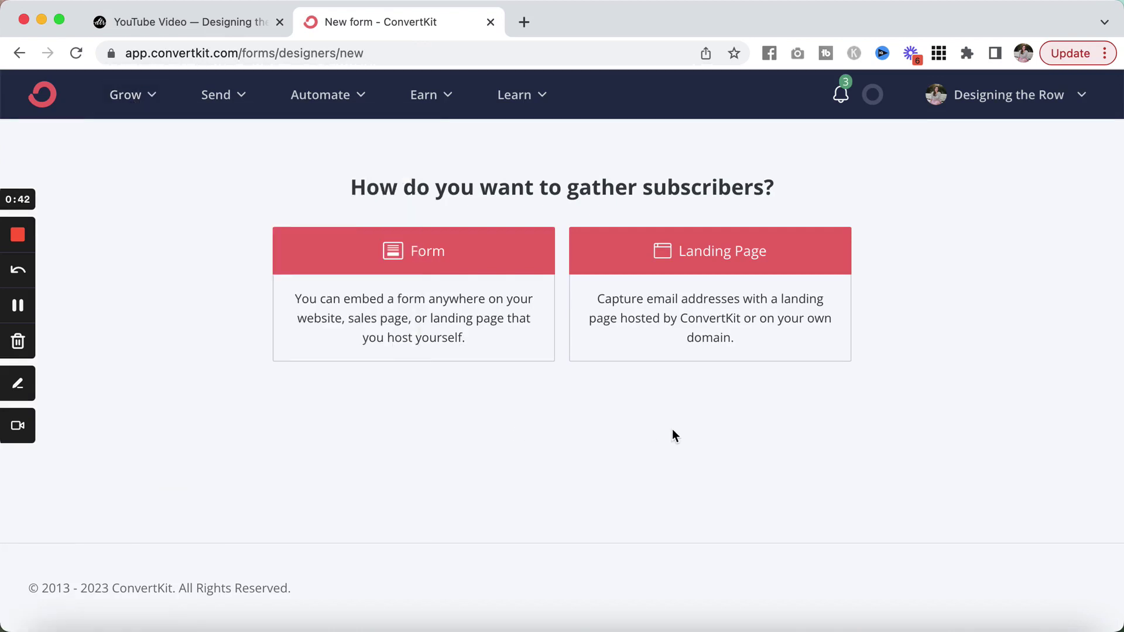
click(410, 313)
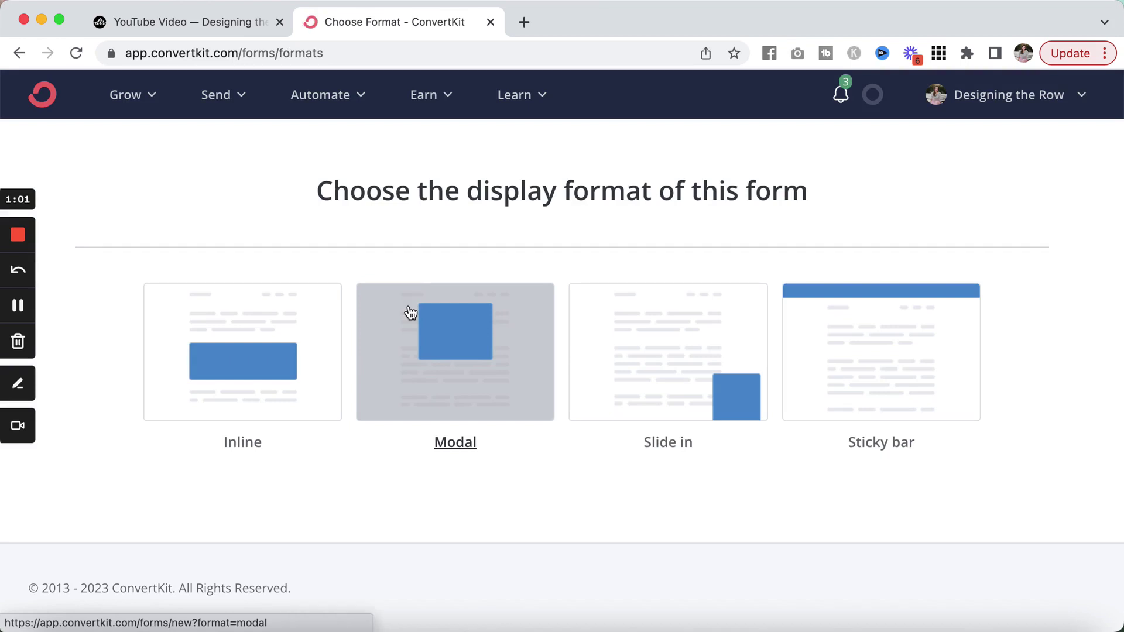
Choose the Inline format, then choose the Clare template from the template gallery.
click(251, 362)
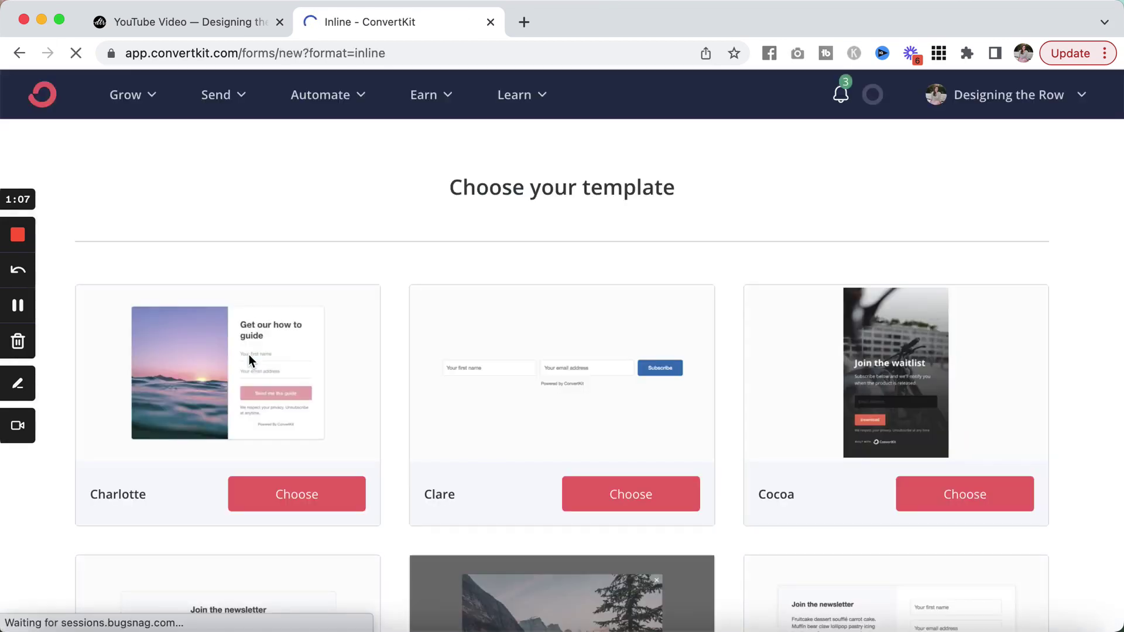
scroll(248, 355, down, 10)
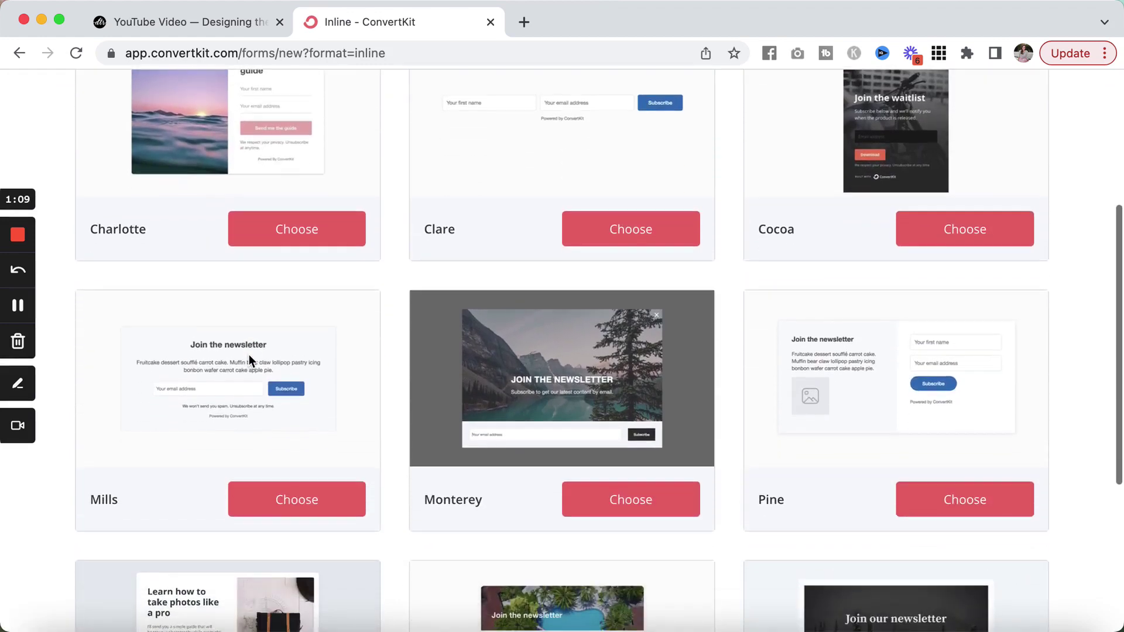
scroll(250, 360, up, 7)
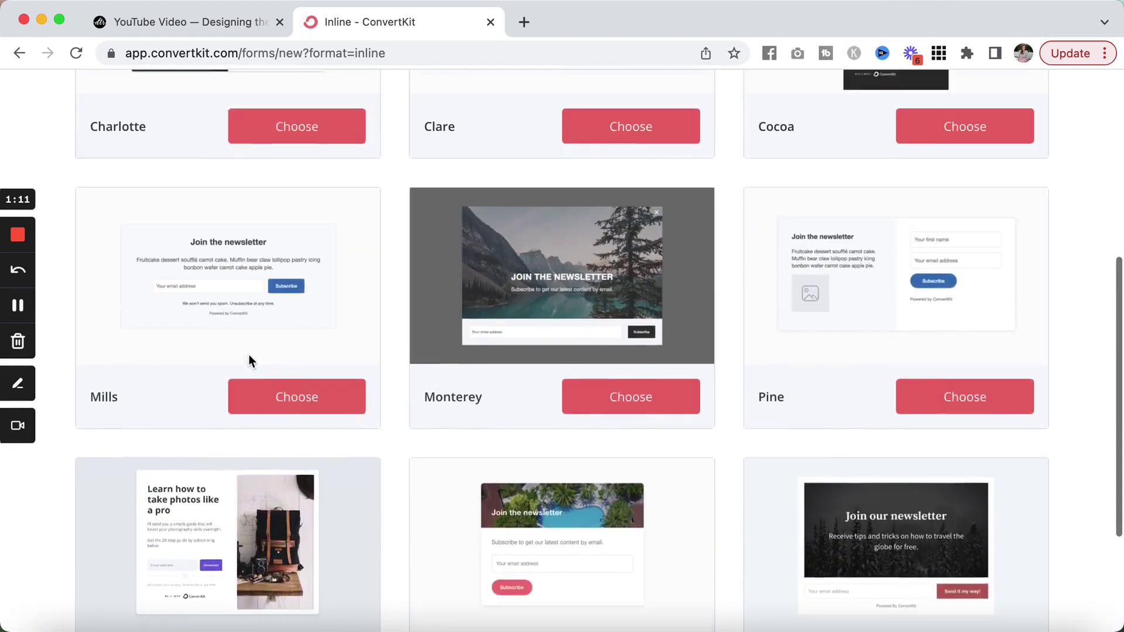
scroll(248, 355, up, 1)
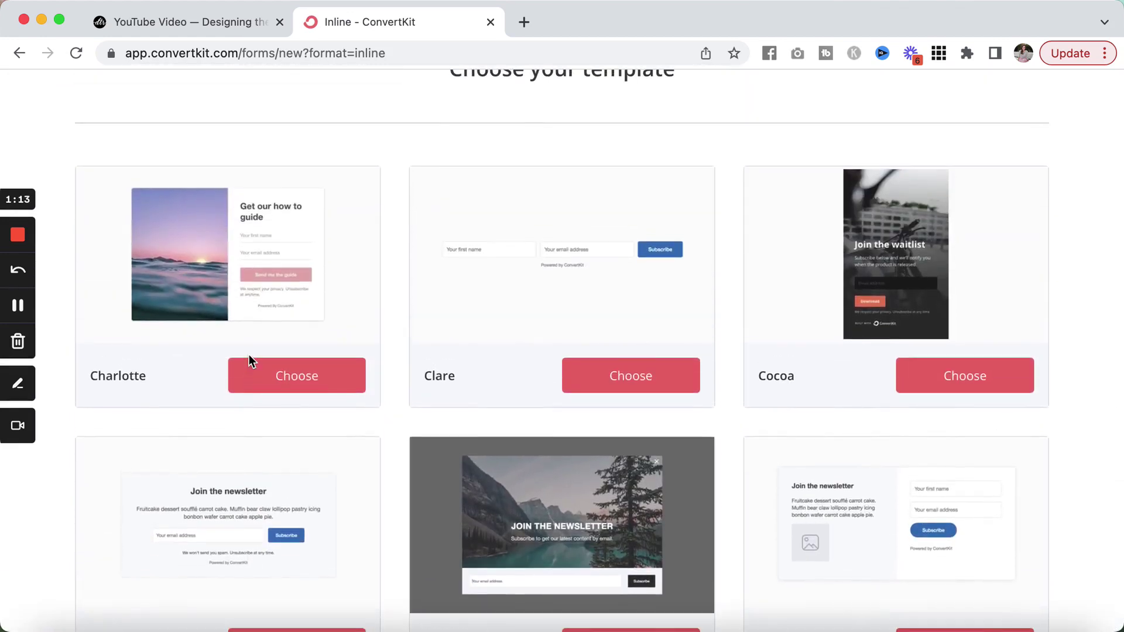
scroll(248, 354, down, 3)
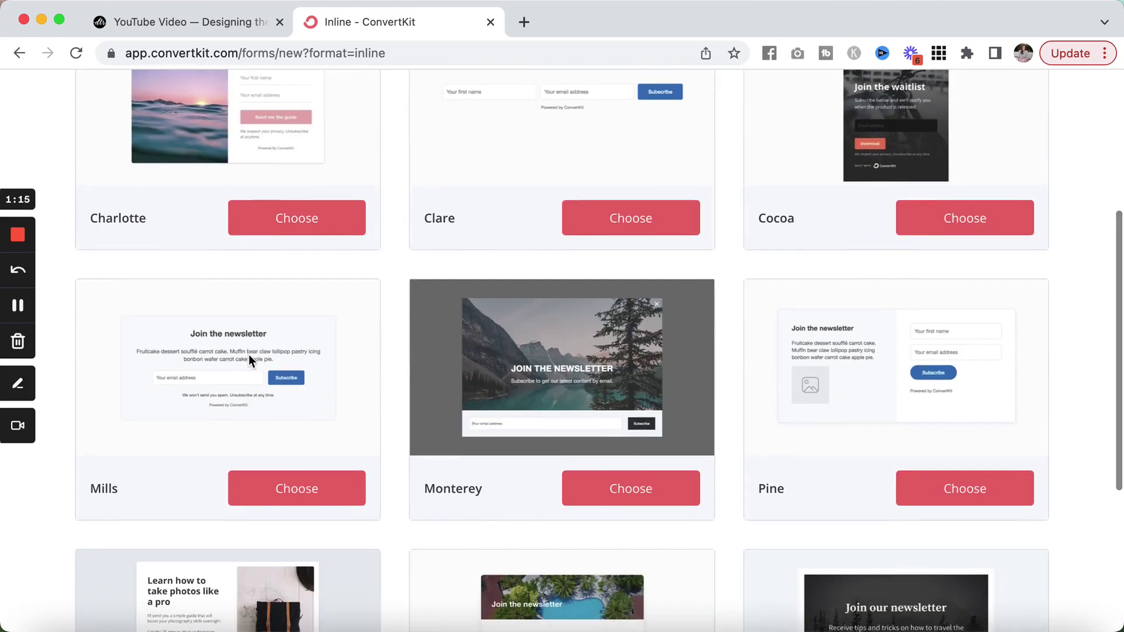
scroll(248, 355, down, 2)
scroll(248, 355, down, 3)
scroll(248, 355, up, 10)
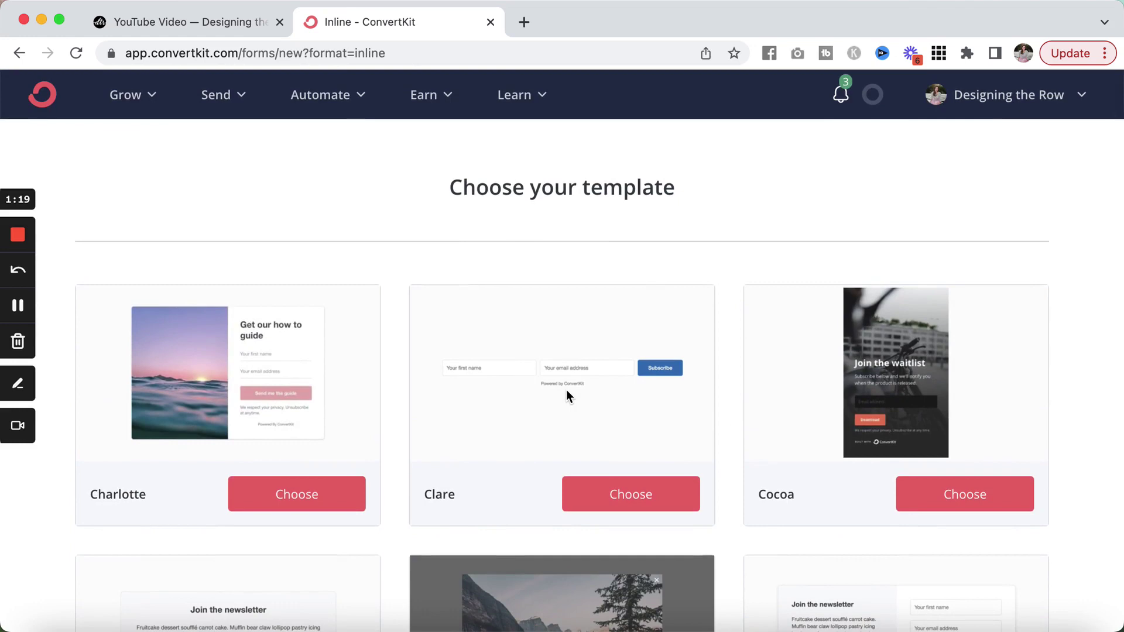
click(651, 503)
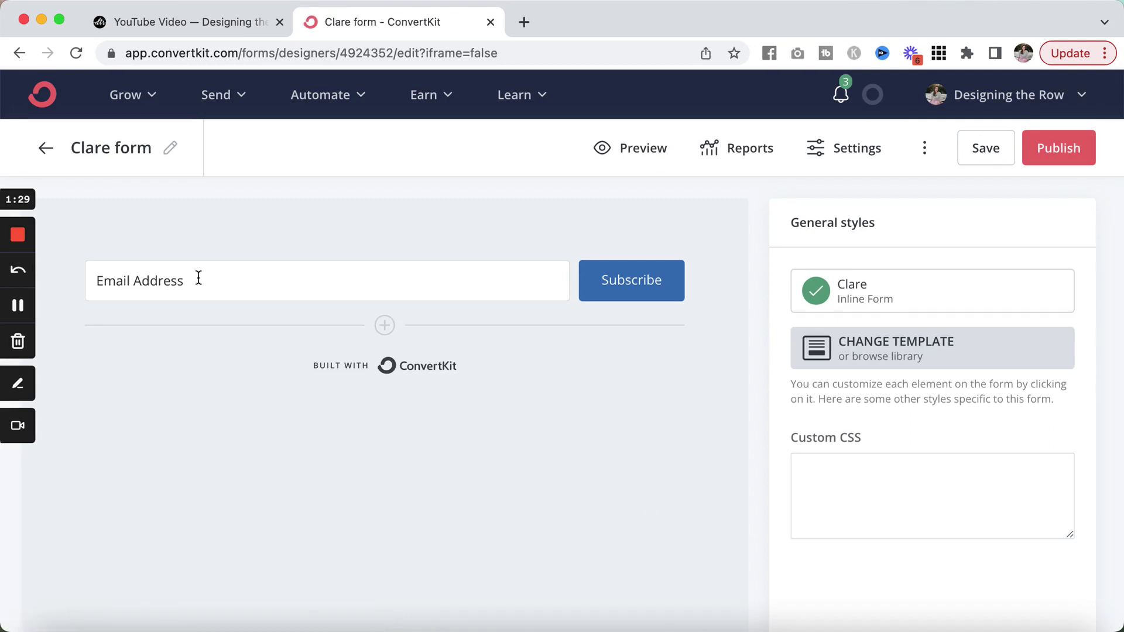
Change the form title from 'Clare form' to 'YouTube example' in the editor.
click(170, 149)
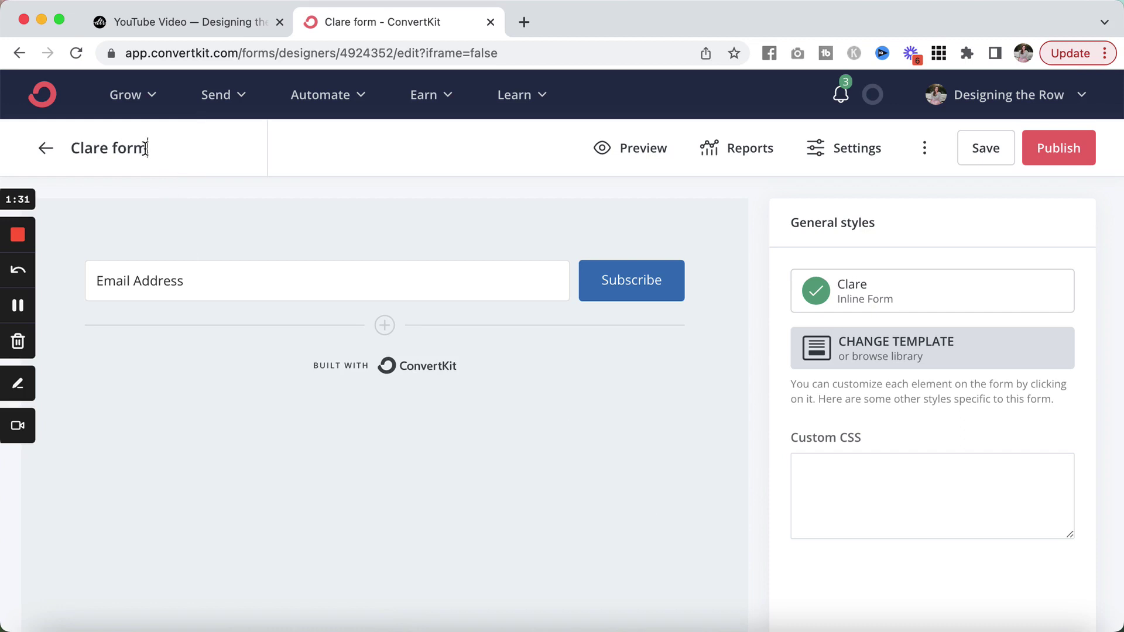
drag(146, 148, 74, 148)
text(C)
key(BackSpace)
text(You)
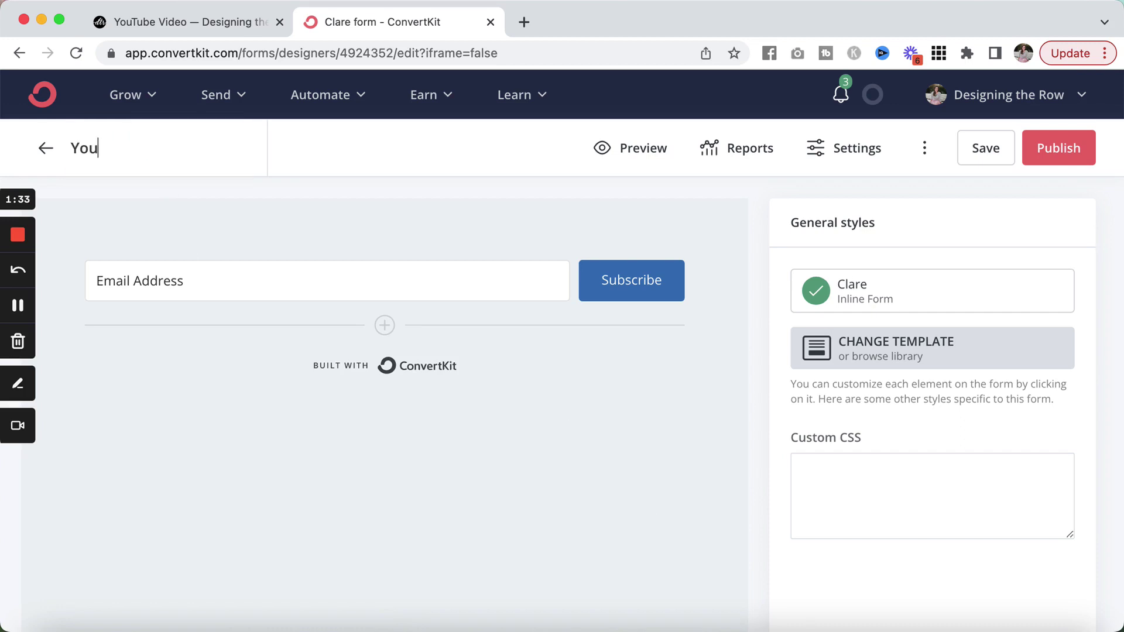
text(Tube example)
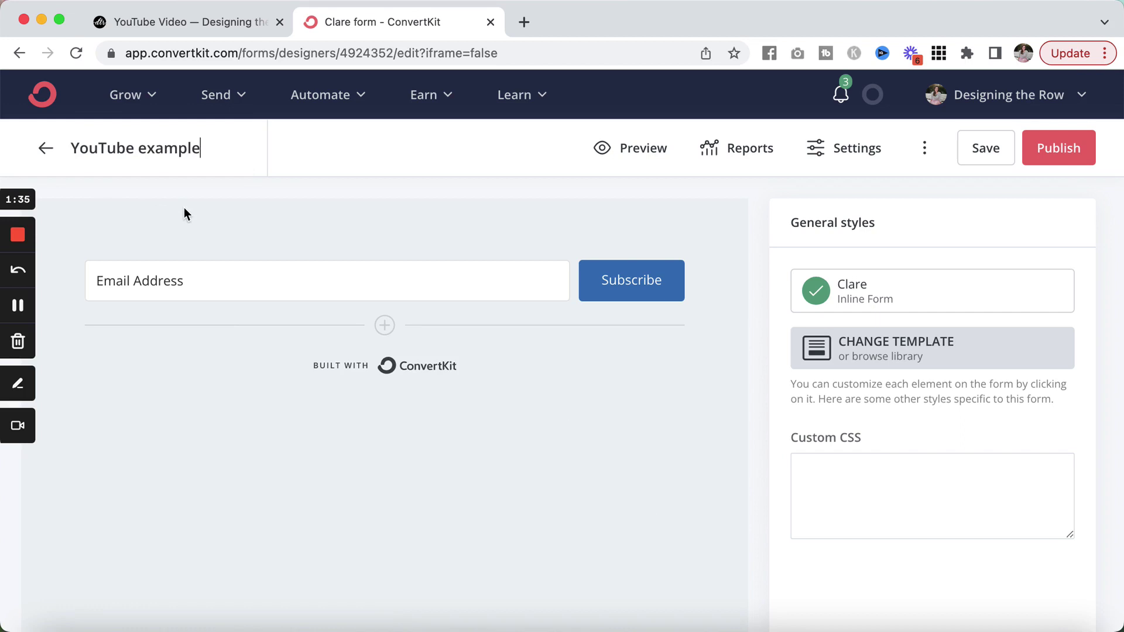
click(194, 209)
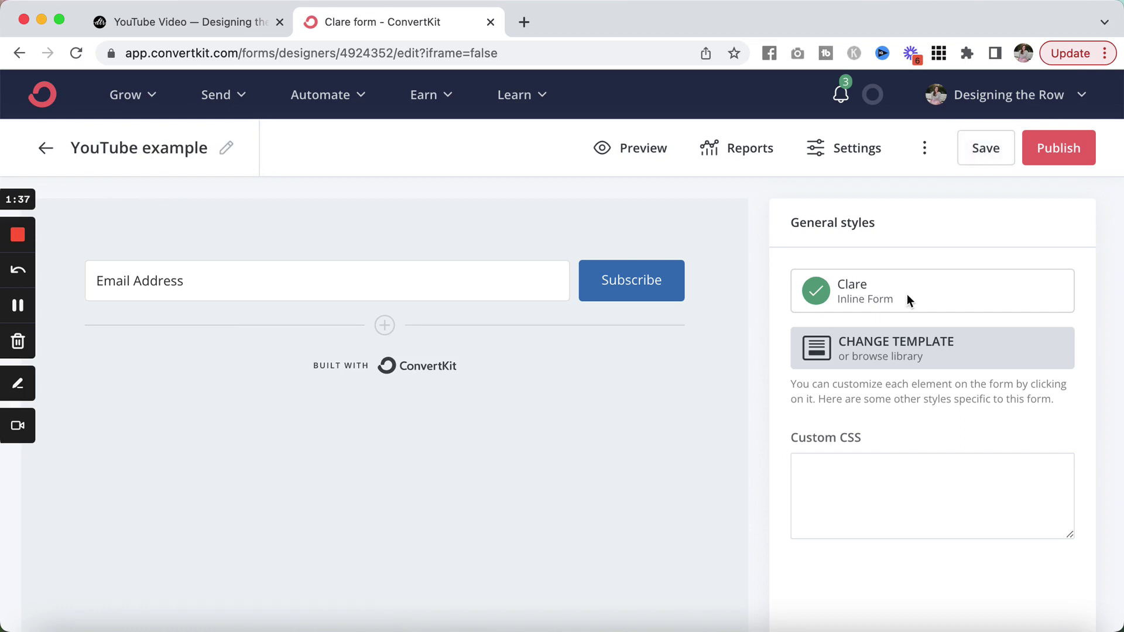
In Form Settings, review the success message and redirect options, keeping the success message.
click(837, 151)
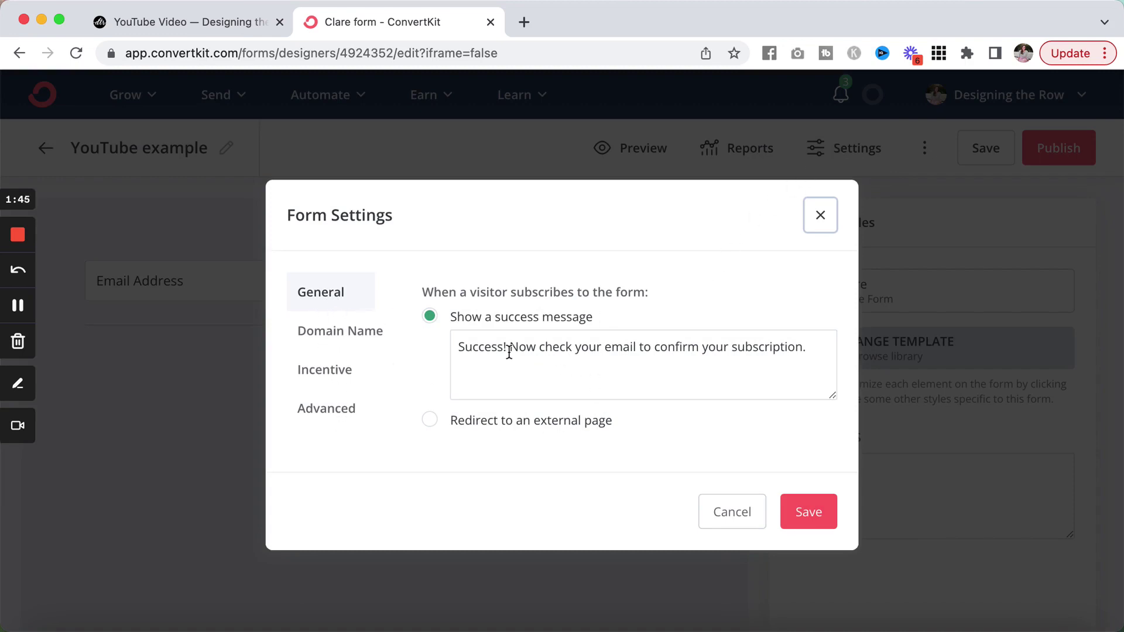
drag(507, 349, 727, 350)
click(727, 350)
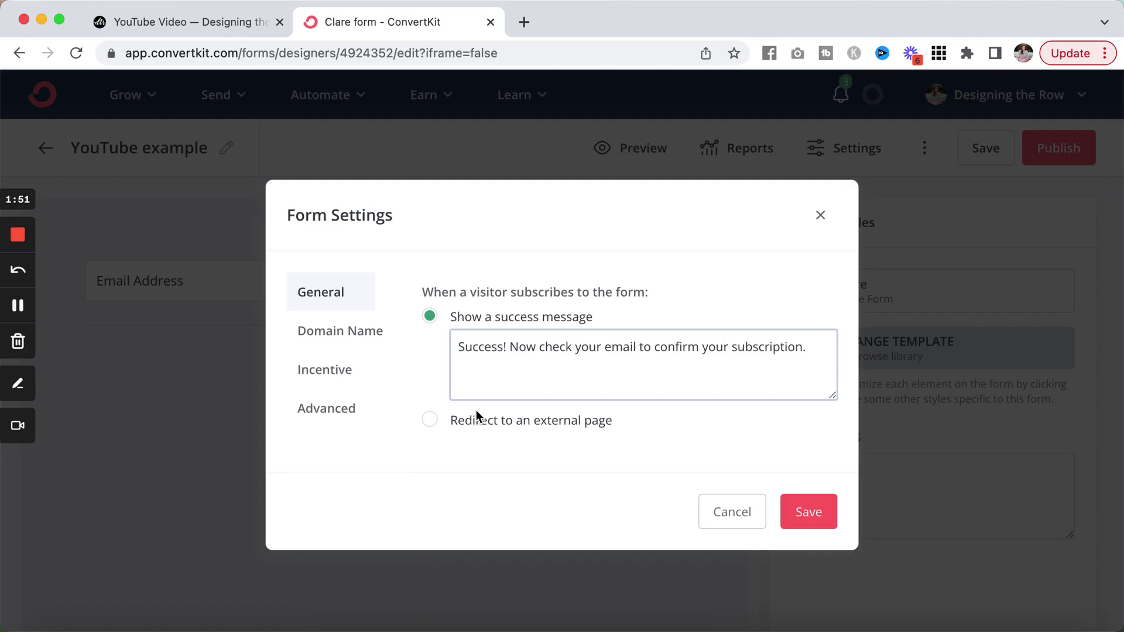
click(430, 421)
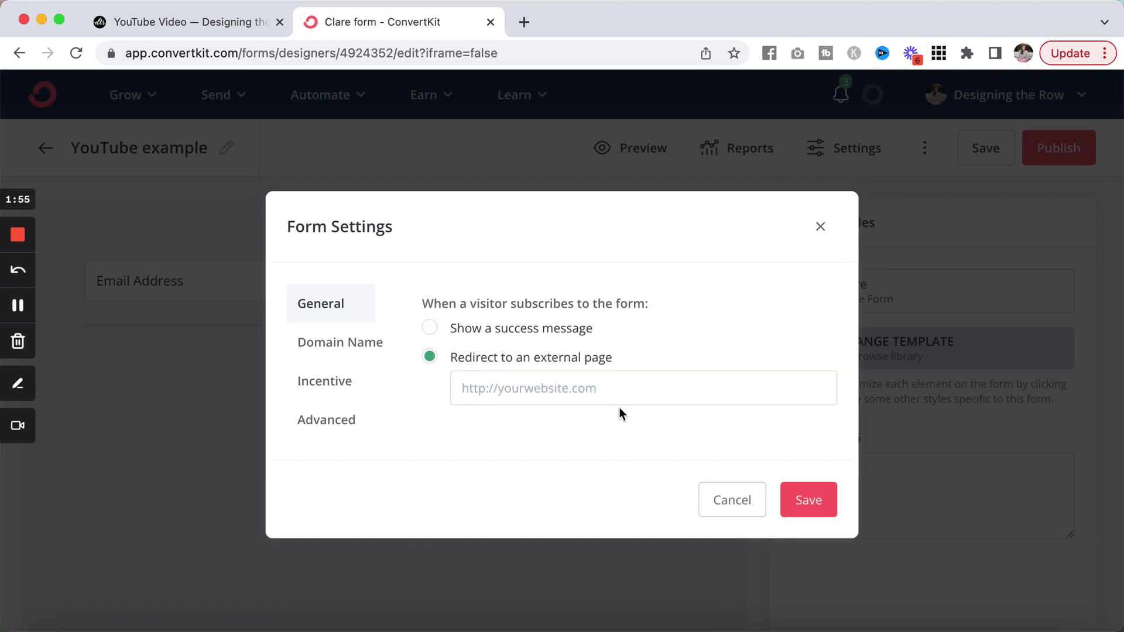
click(511, 326)
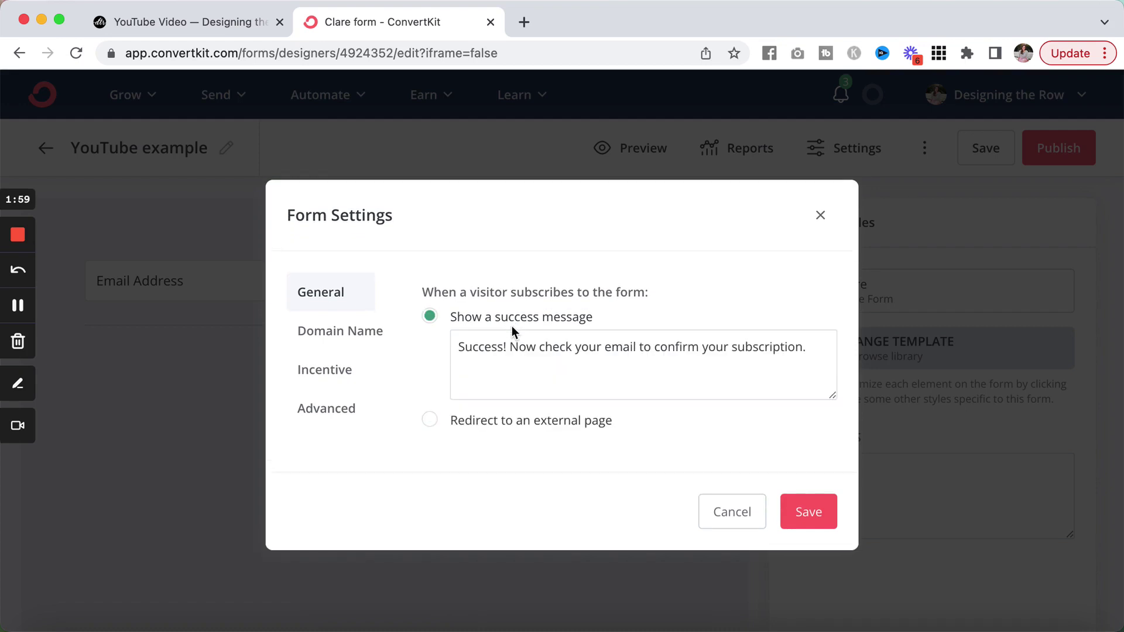
Tick Invisible reCAPTCHA under Advanced settings and save the form settings.
click(336, 342)
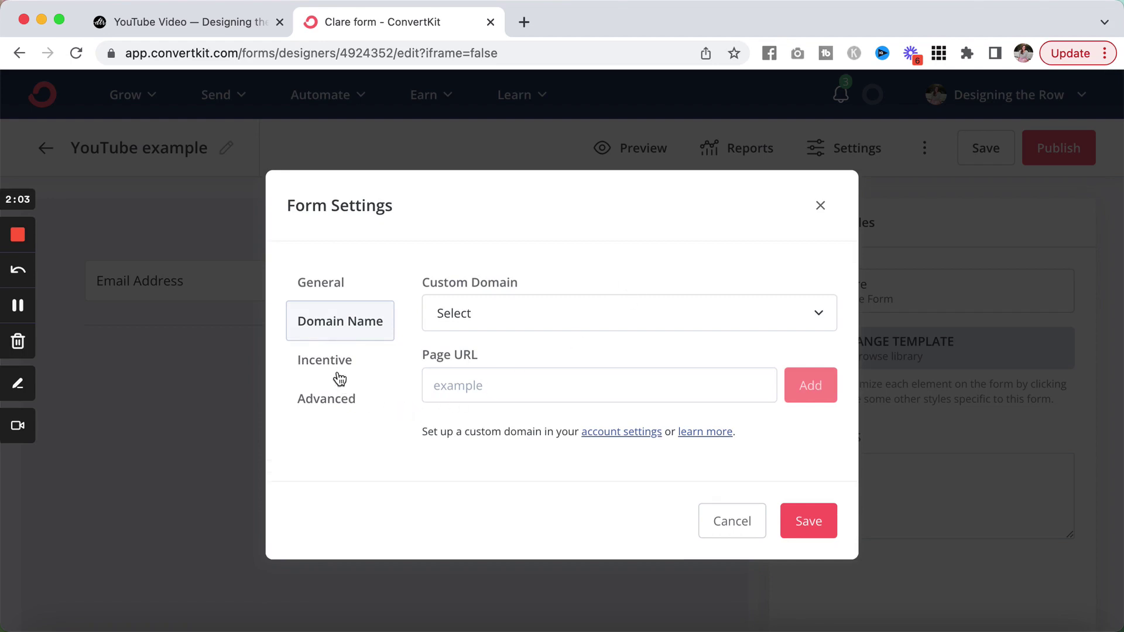
click(337, 363)
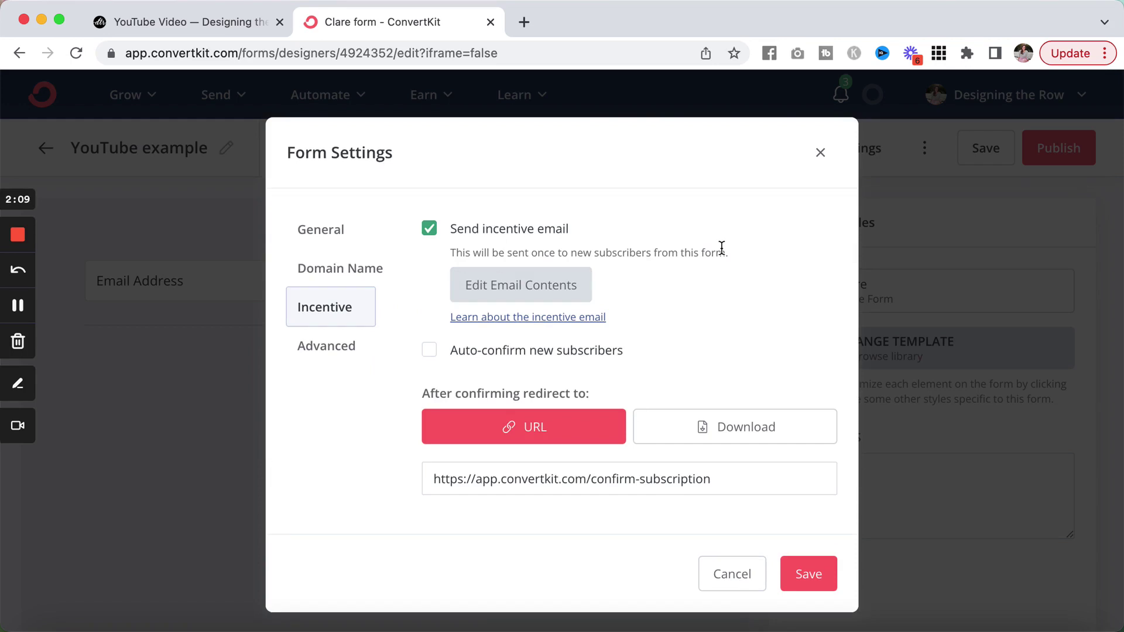
click(331, 363)
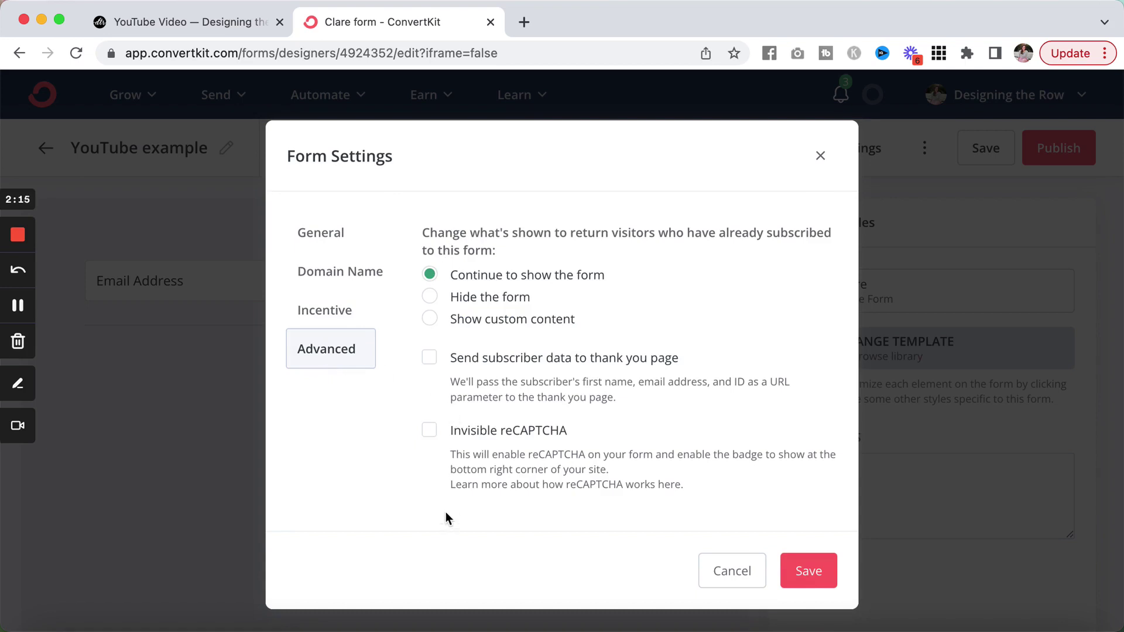
click(431, 432)
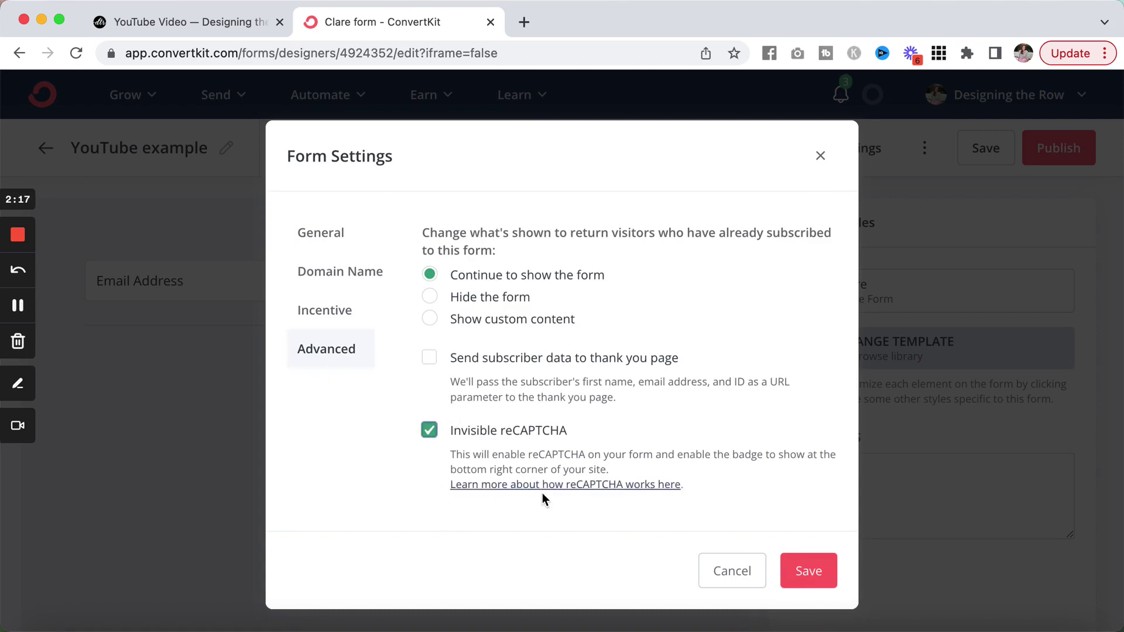
click(797, 576)
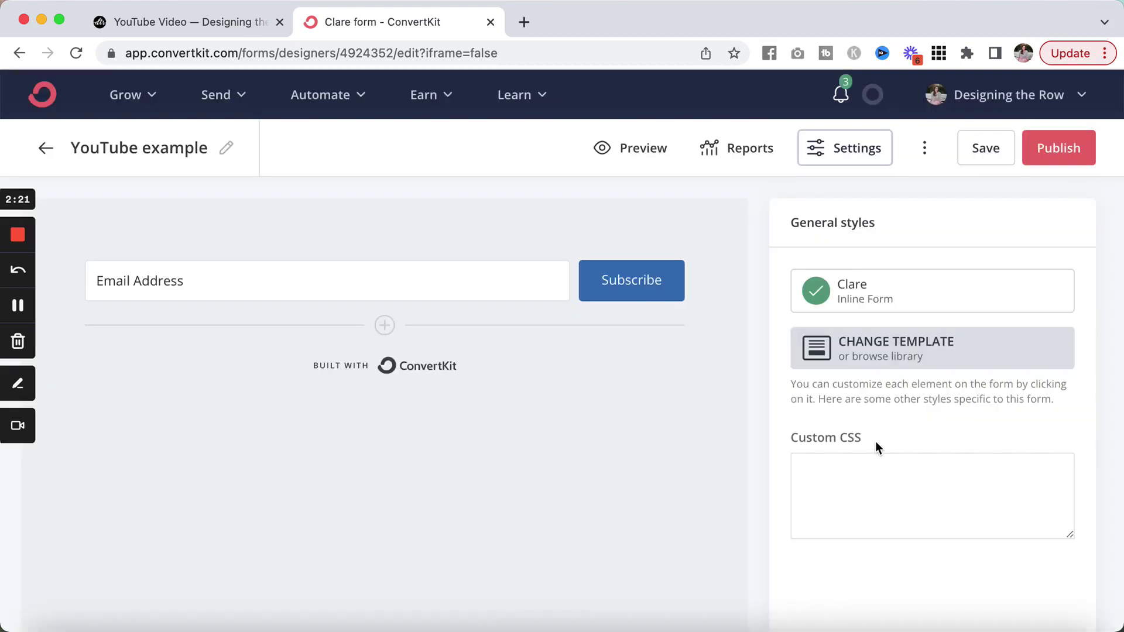
Add a new field saved as the First Name custom field and mark it Required.
click(903, 350)
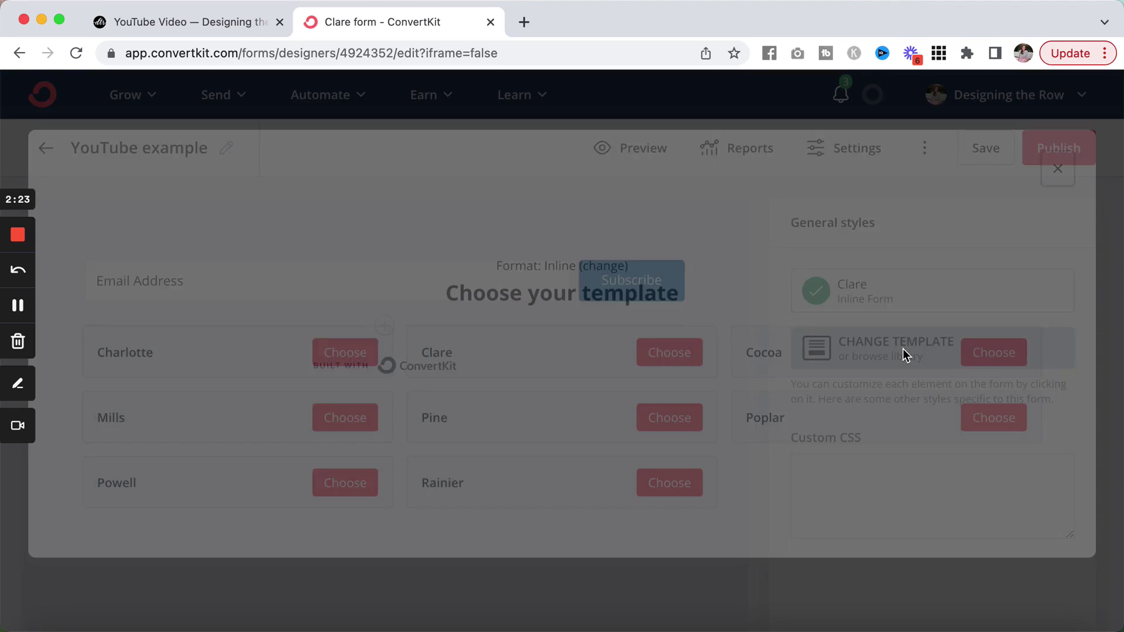
click(1057, 169)
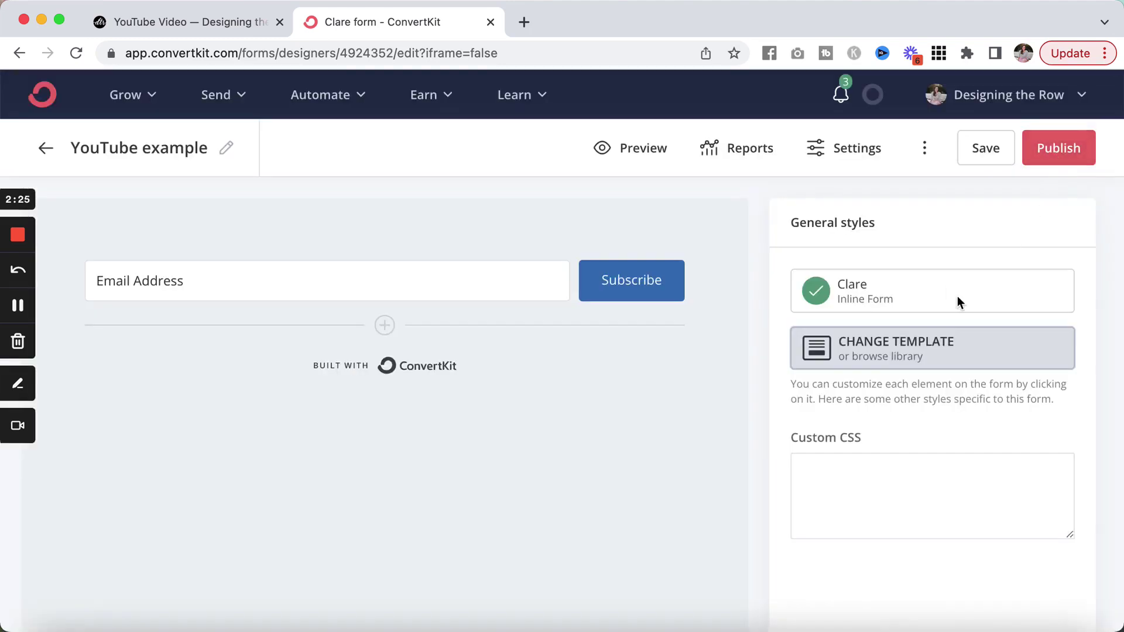
click(385, 326)
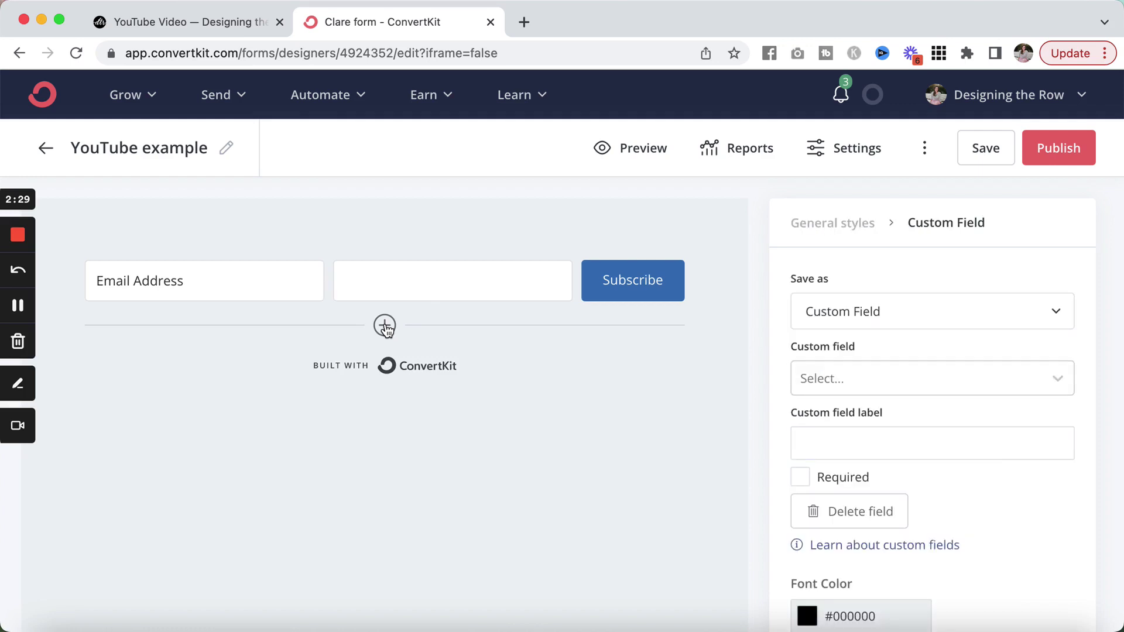
click(928, 312)
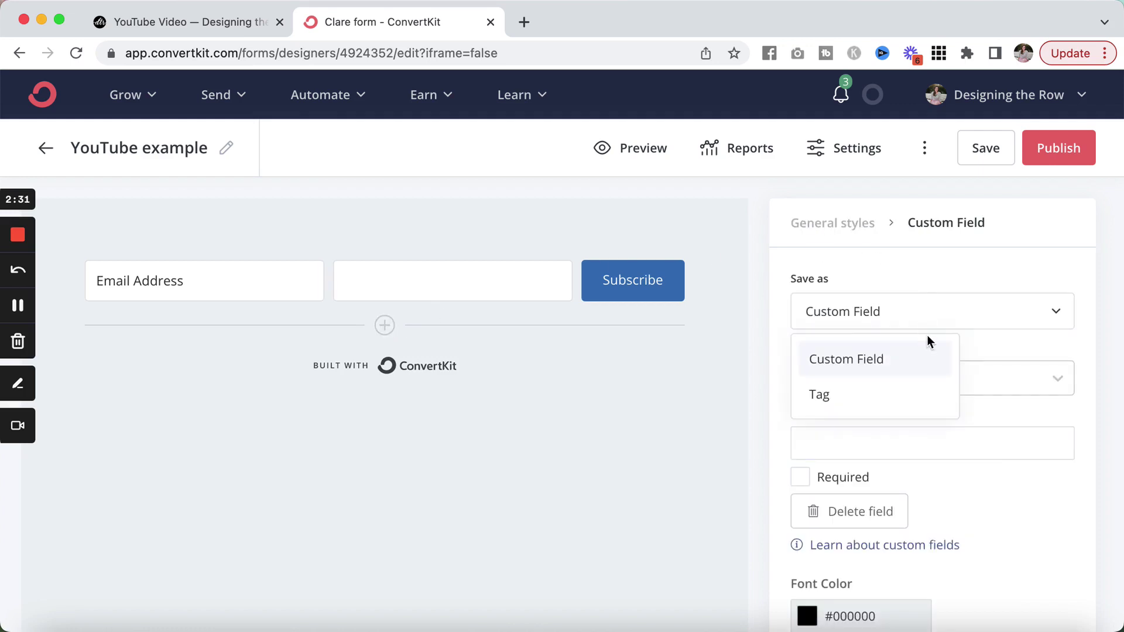
click(904, 362)
click(903, 378)
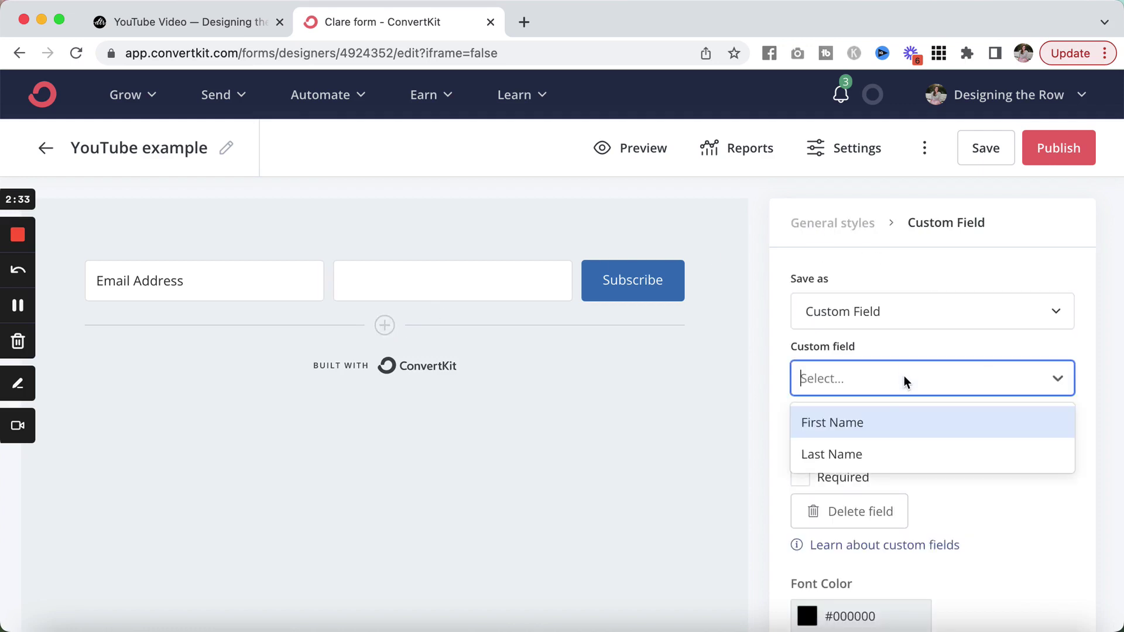
click(897, 423)
scroll(896, 423, down, 1)
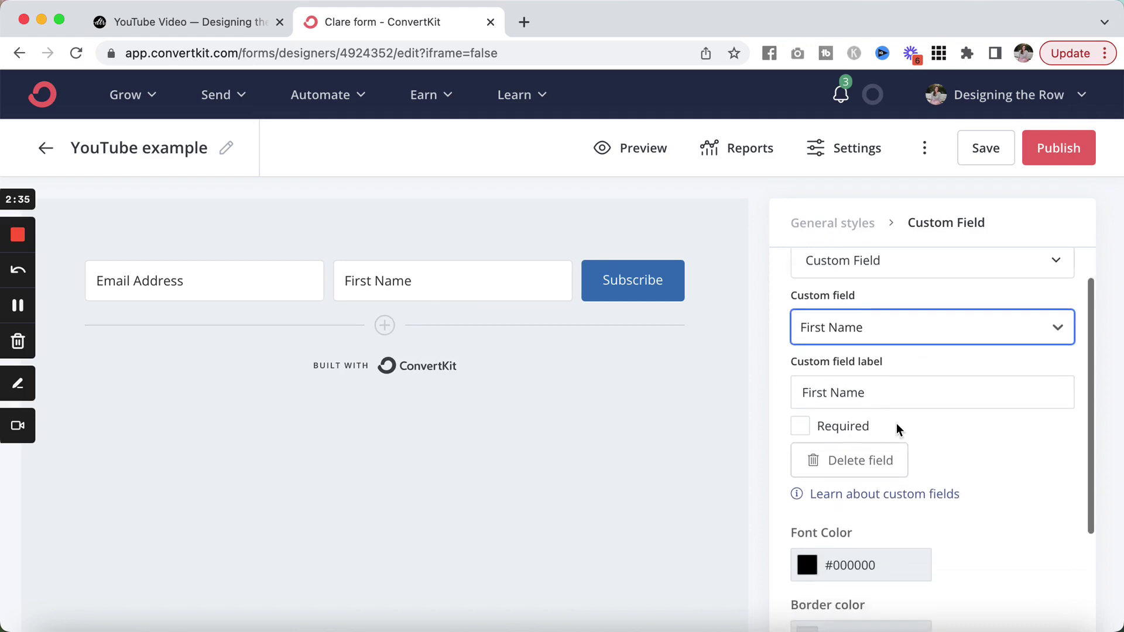
click(799, 427)
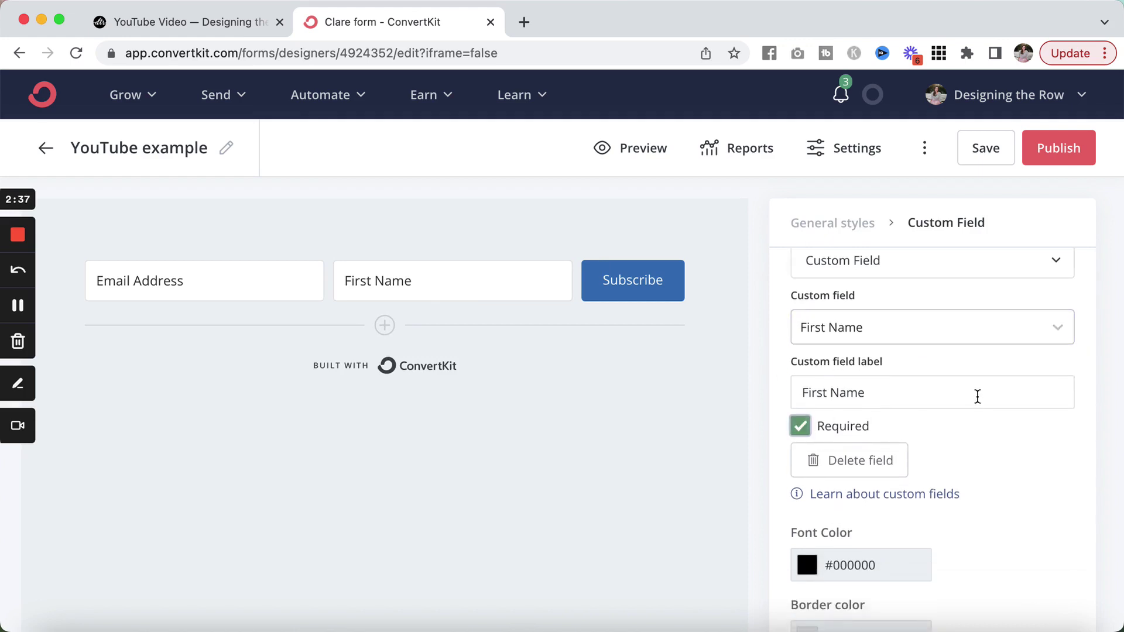
scroll(977, 391, down, 5)
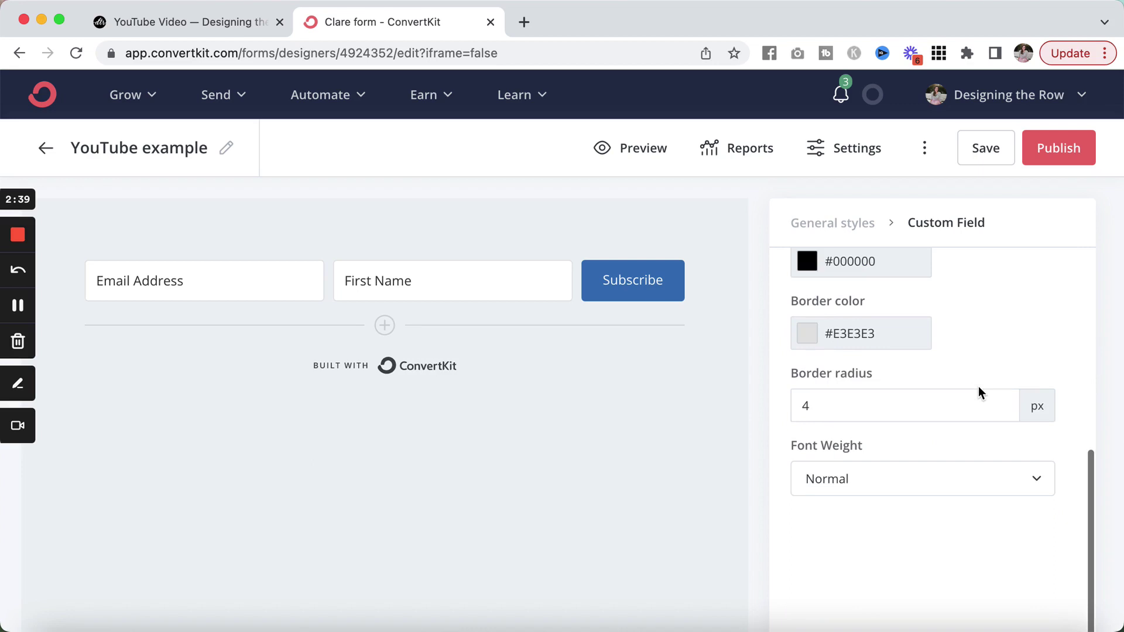
scroll(1015, 220, up, 2)
scroll(984, 326, up, 5)
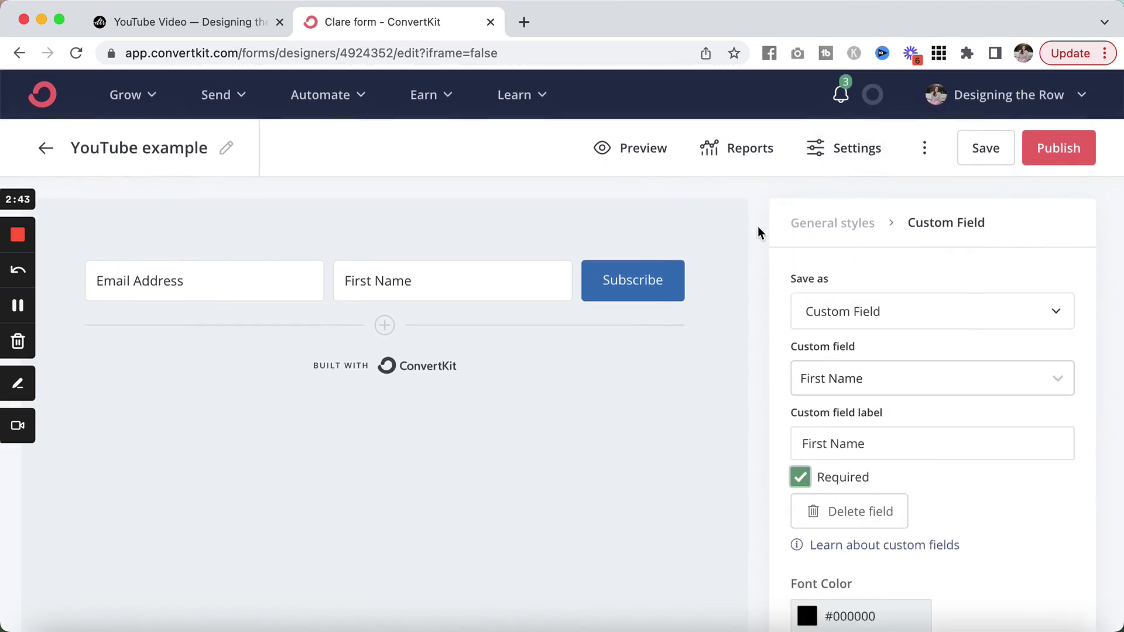
click(657, 281)
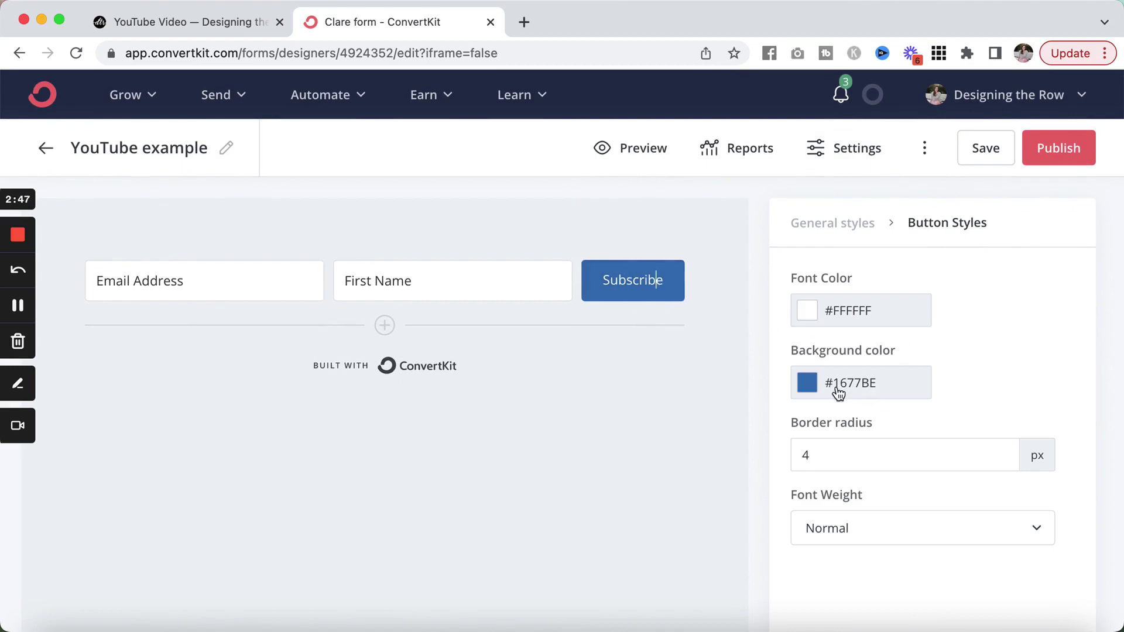
Change the Subscribe button's background hex to 30b6b2 and save the YouTube example form.
click(876, 392)
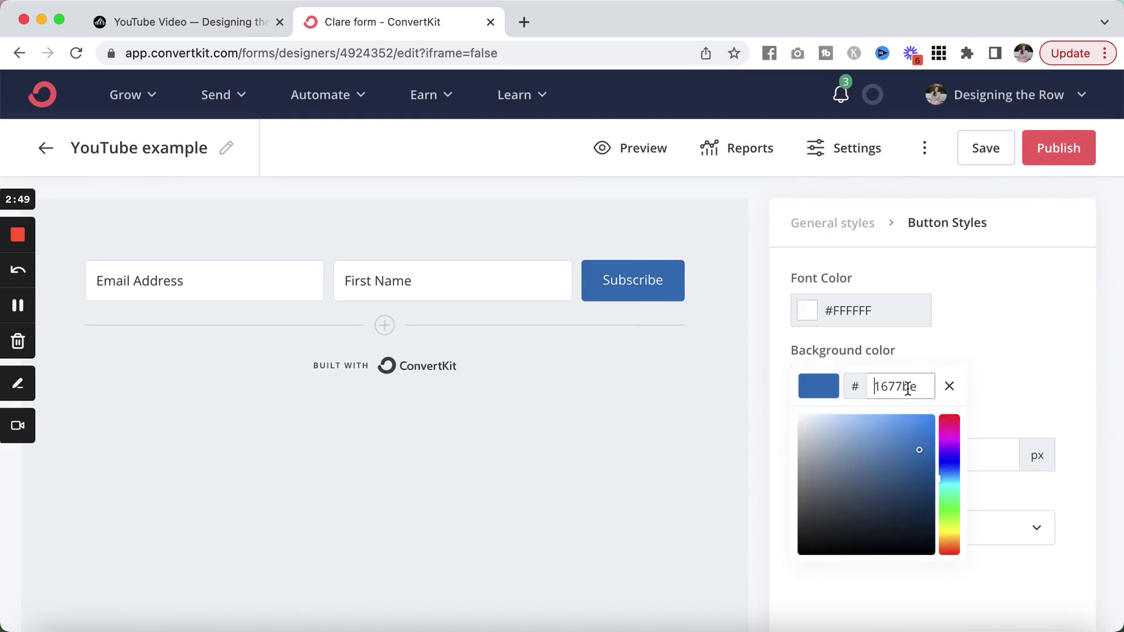
double_click(883, 389)
text(30b6b2)
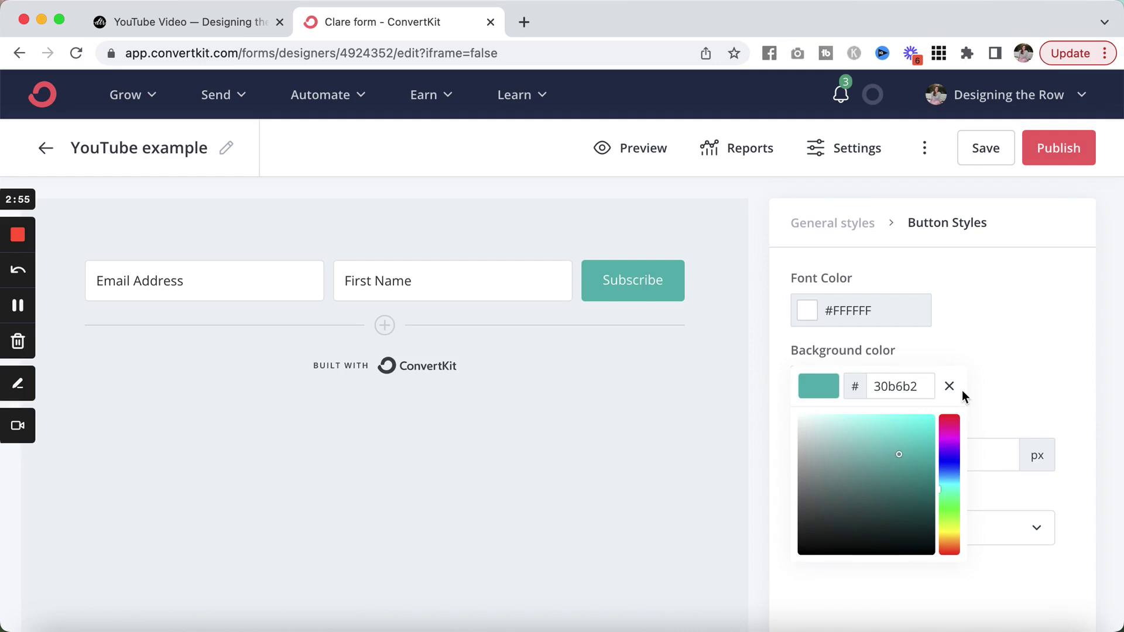
click(1008, 360)
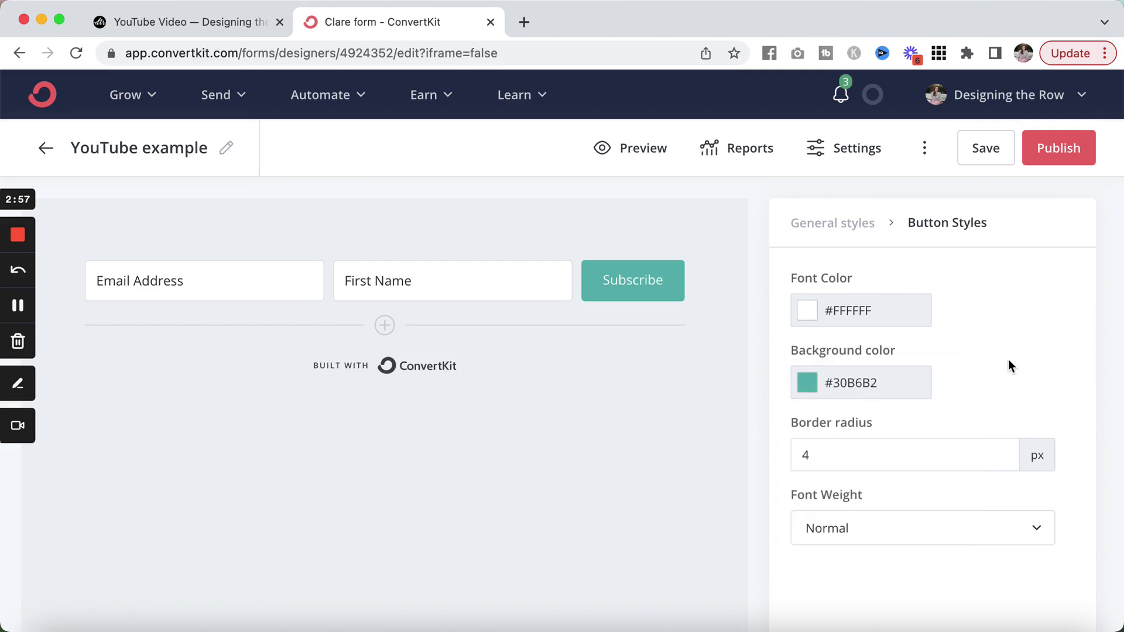
scroll(1008, 359, down, 2)
scroll(923, 477, up, 2)
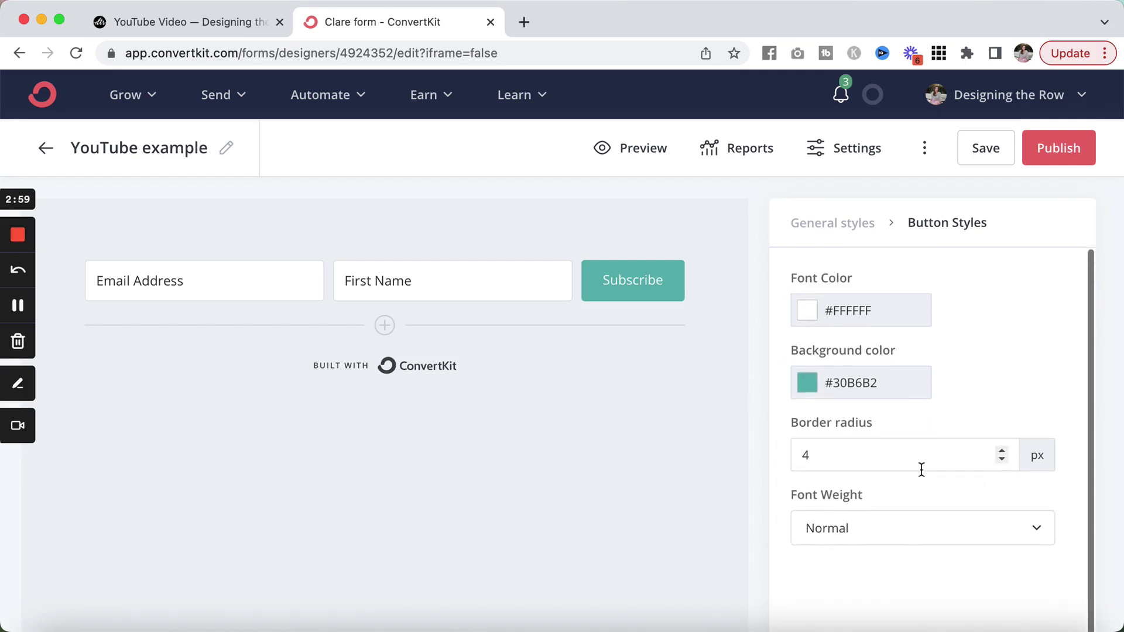
click(982, 157)
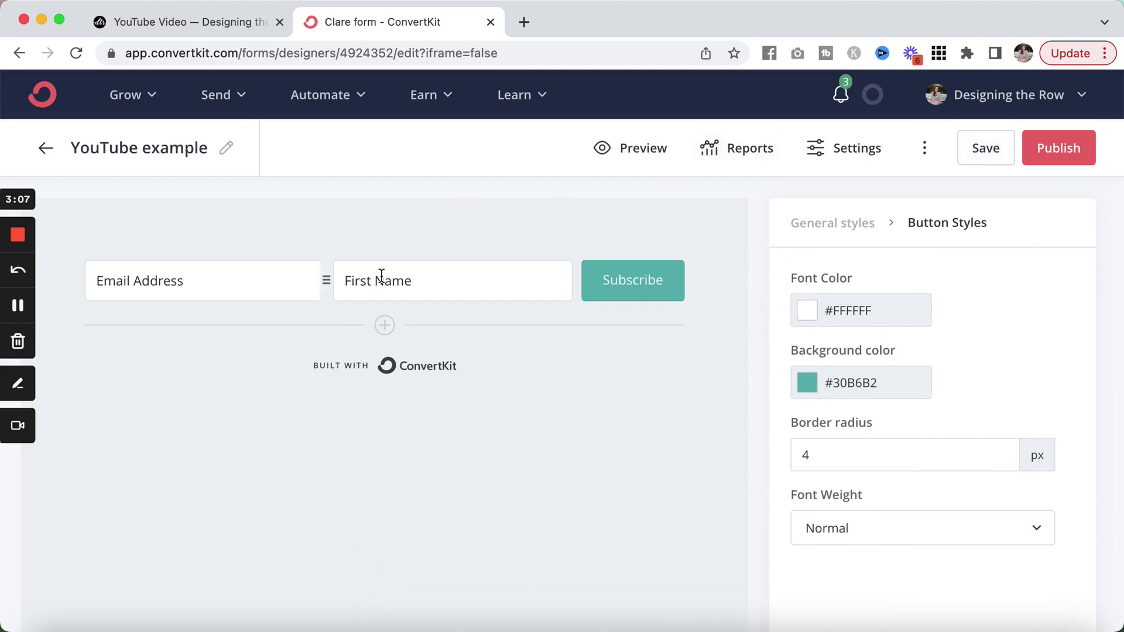
Move First Name left of Email Address, save, and publish to get the embed snippet.
click(400, 285)
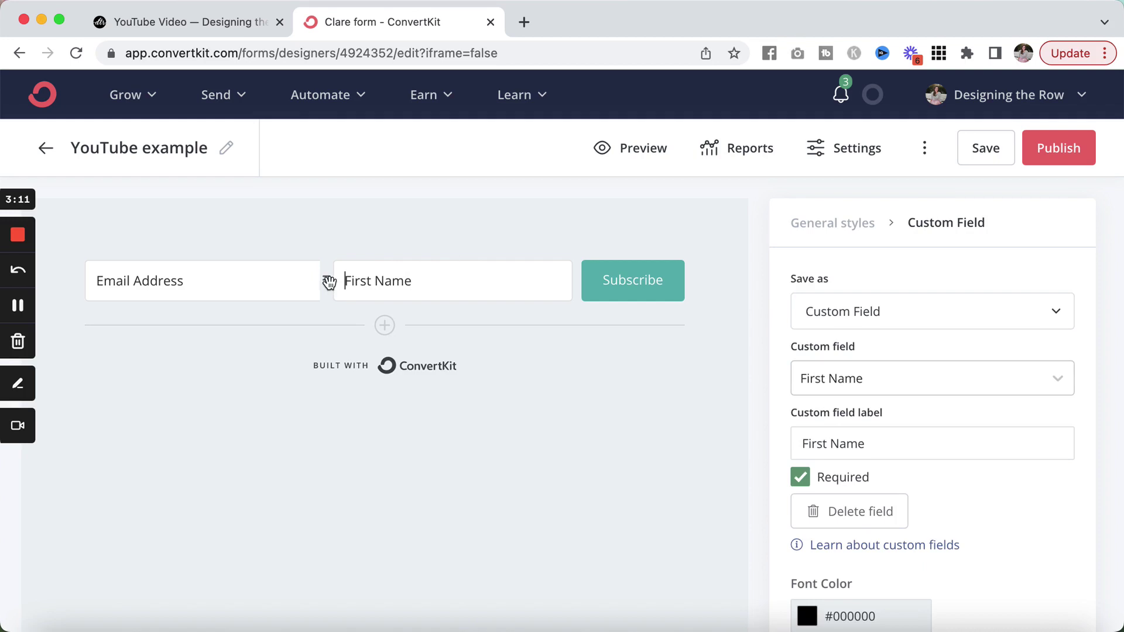
drag(180, 284, 94, 285)
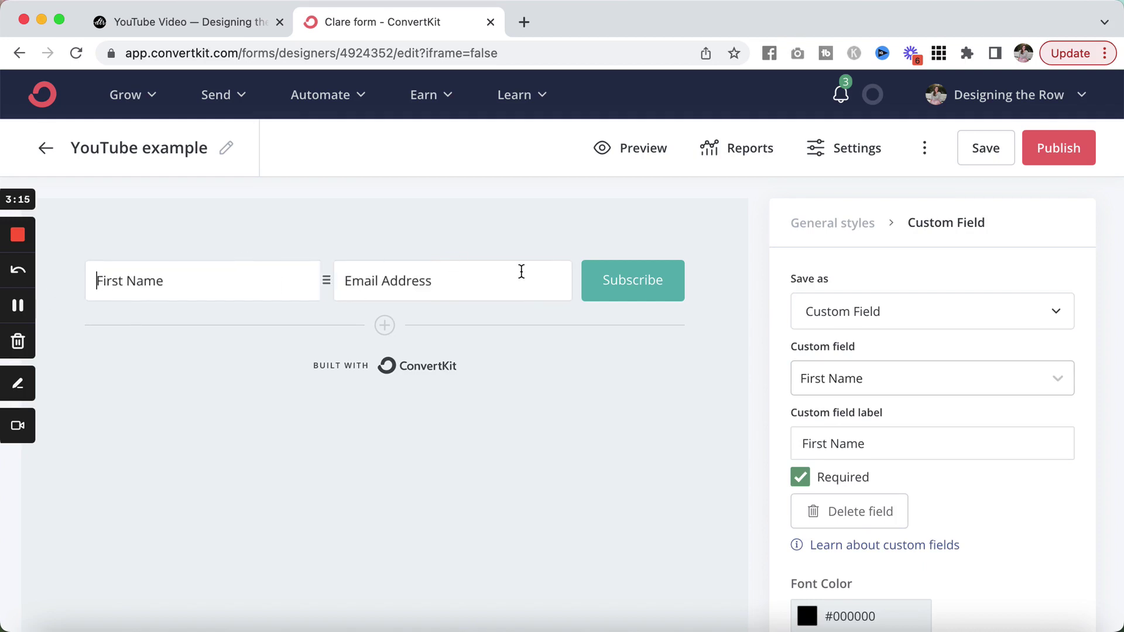
click(983, 148)
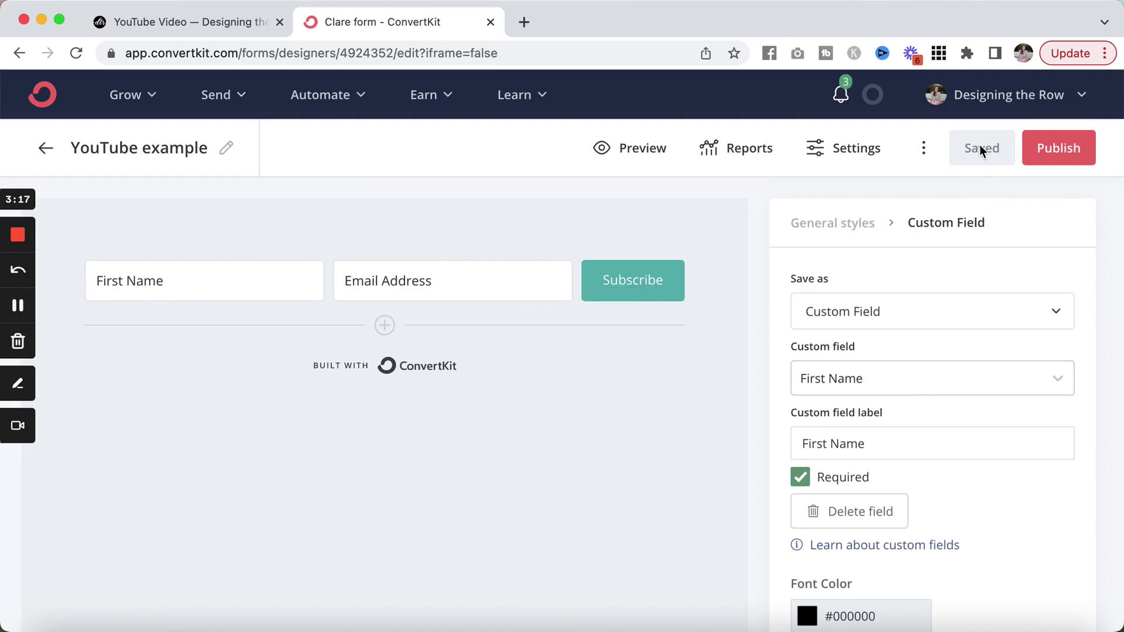
click(1060, 151)
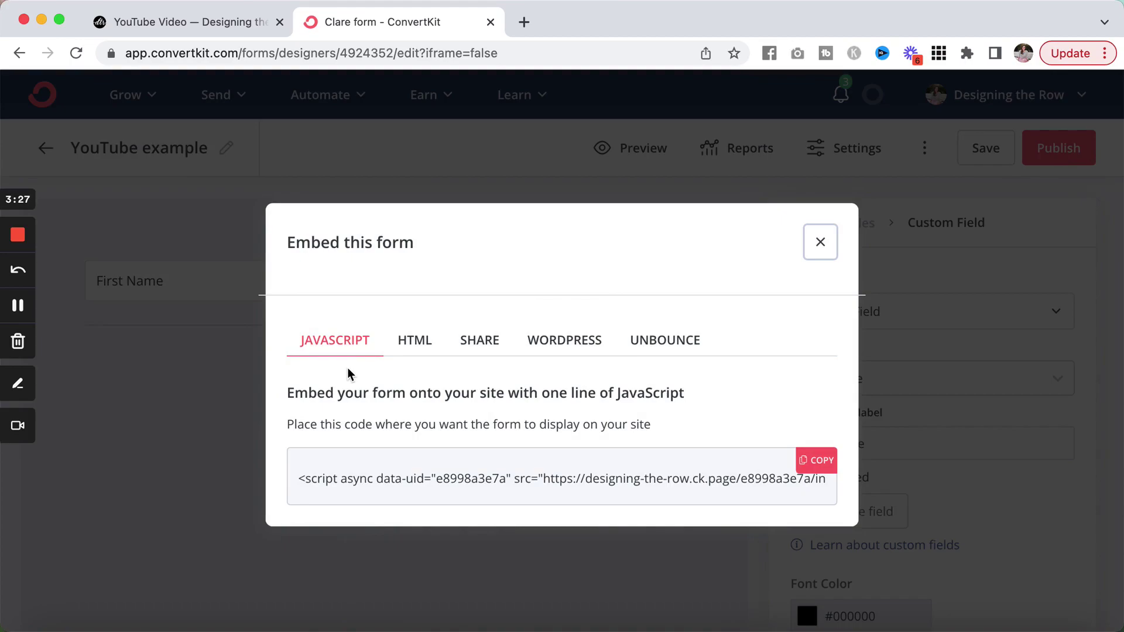
Switch the embed dialog to the HTML version and copy the full form embed code.
click(413, 341)
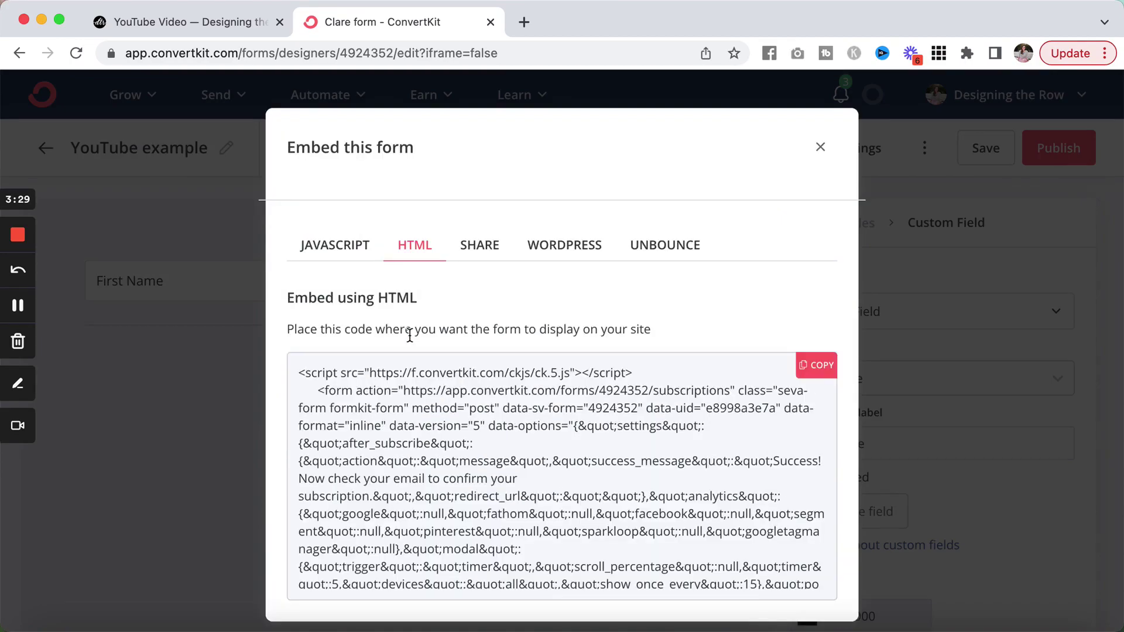
scroll(589, 483, down, 5)
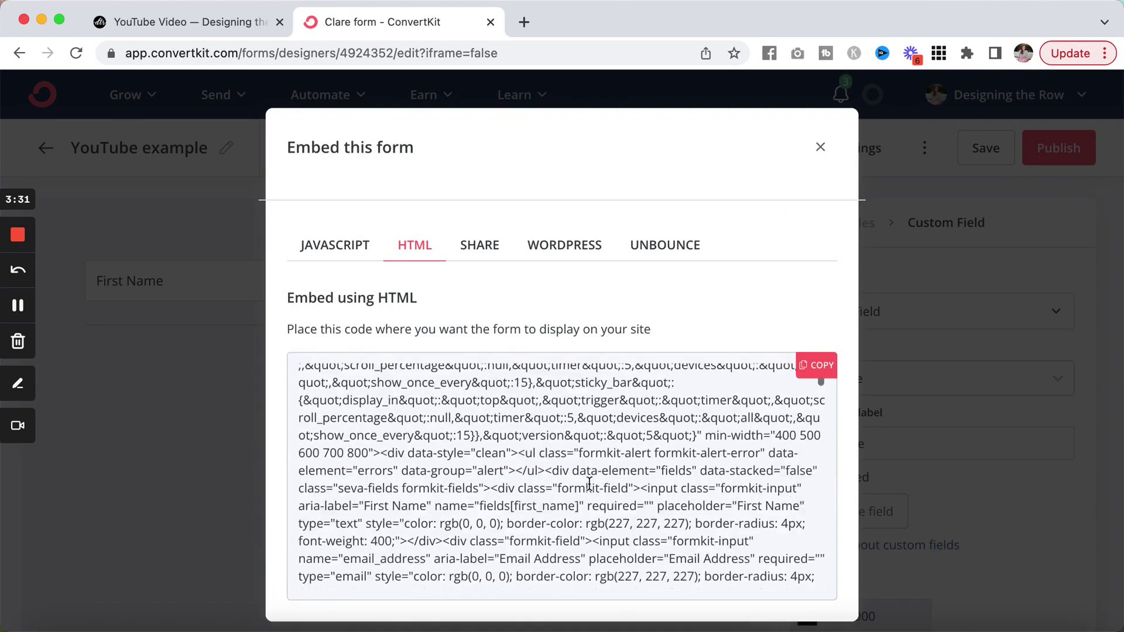
scroll(589, 484, down, 10)
scroll(589, 483, up, 15)
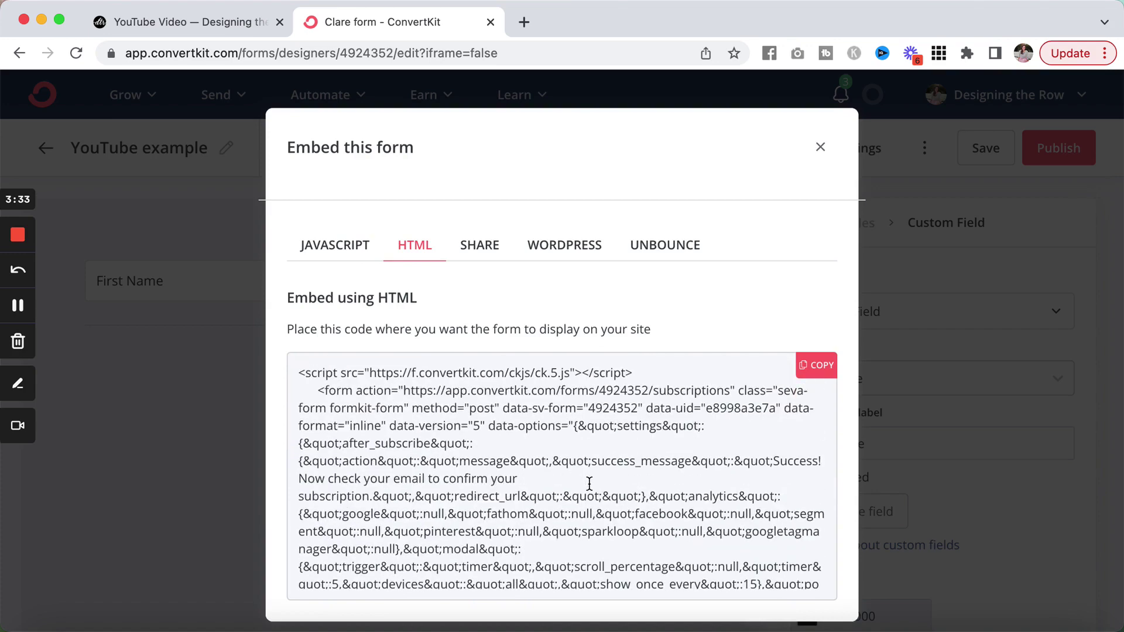
click(816, 366)
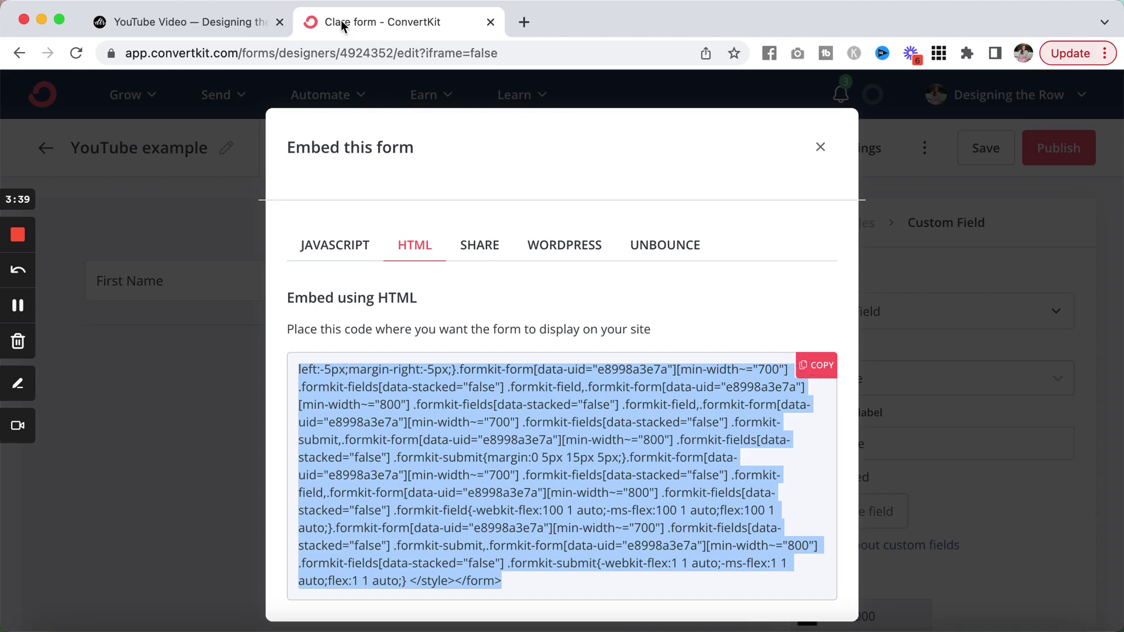
Edit the Designing the Row page's content section and insert a Code block below the bullet list.
click(212, 25)
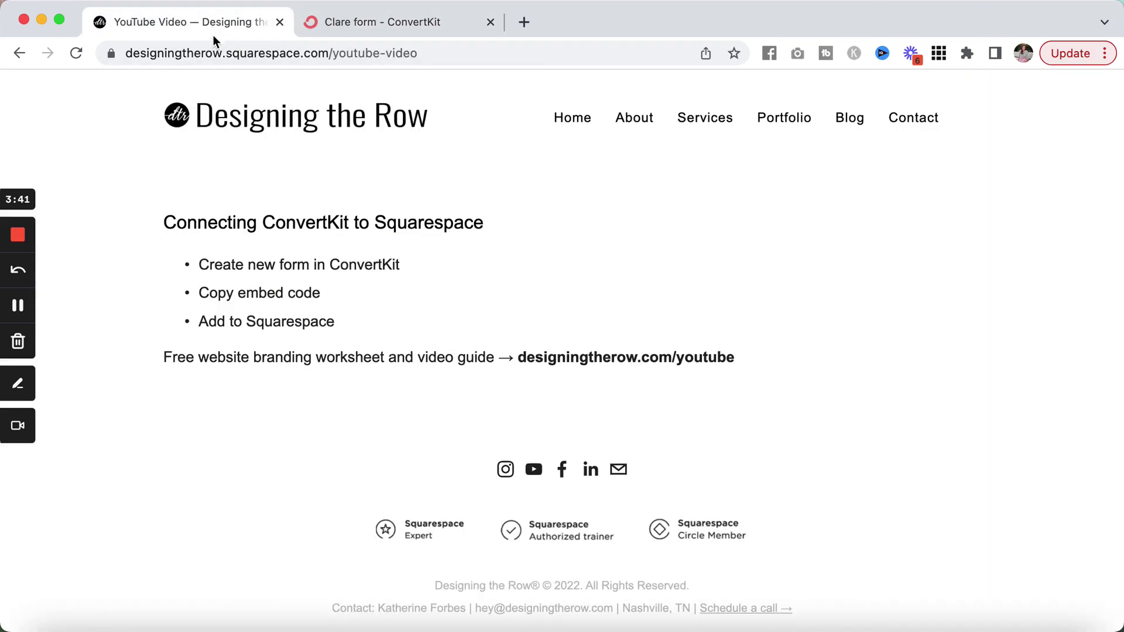
click(22, 87)
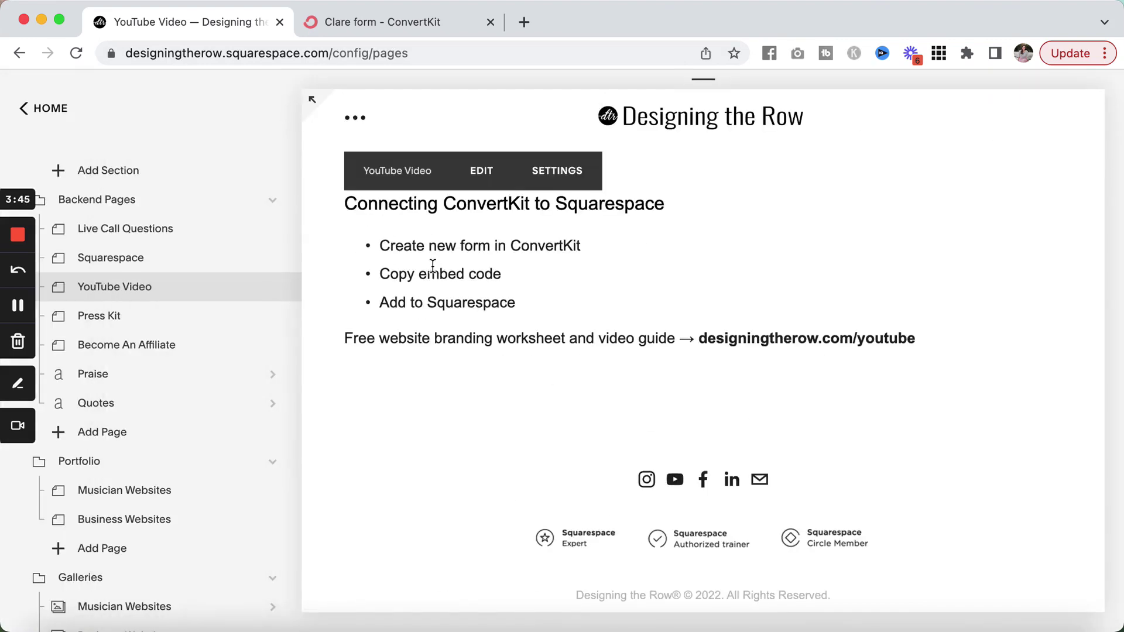
click(478, 172)
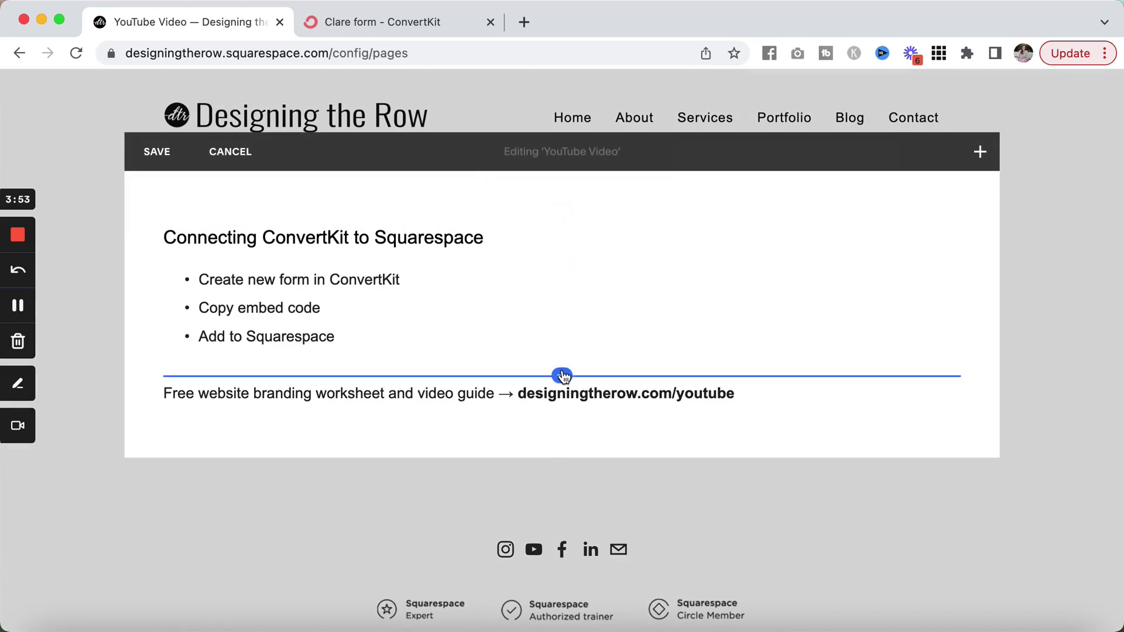
click(562, 373)
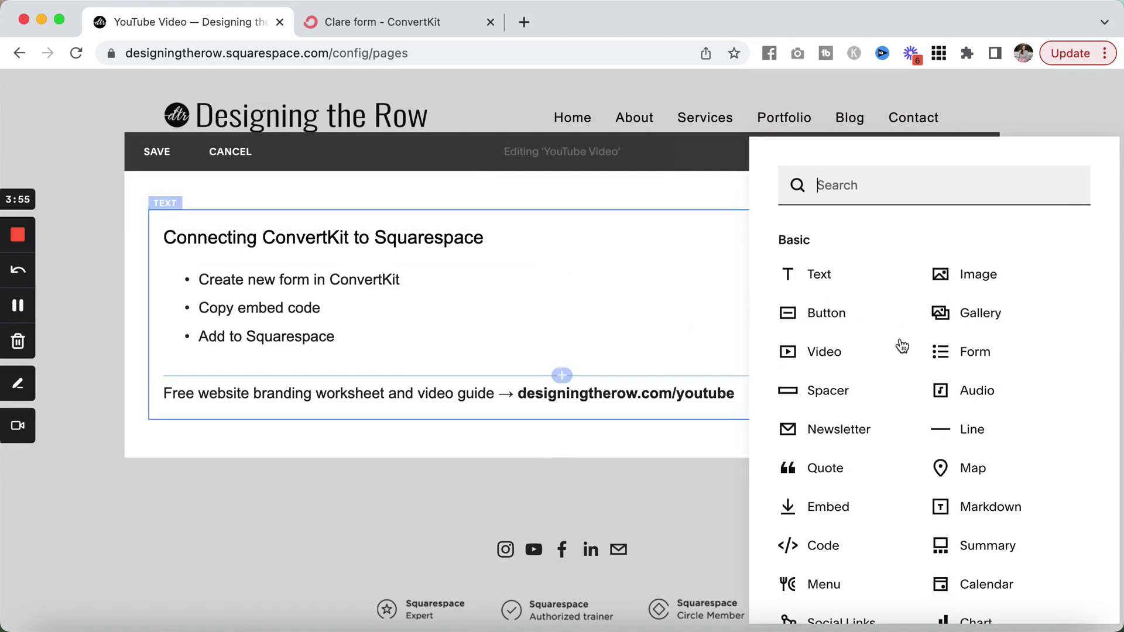
scroll(912, 387, down, 2)
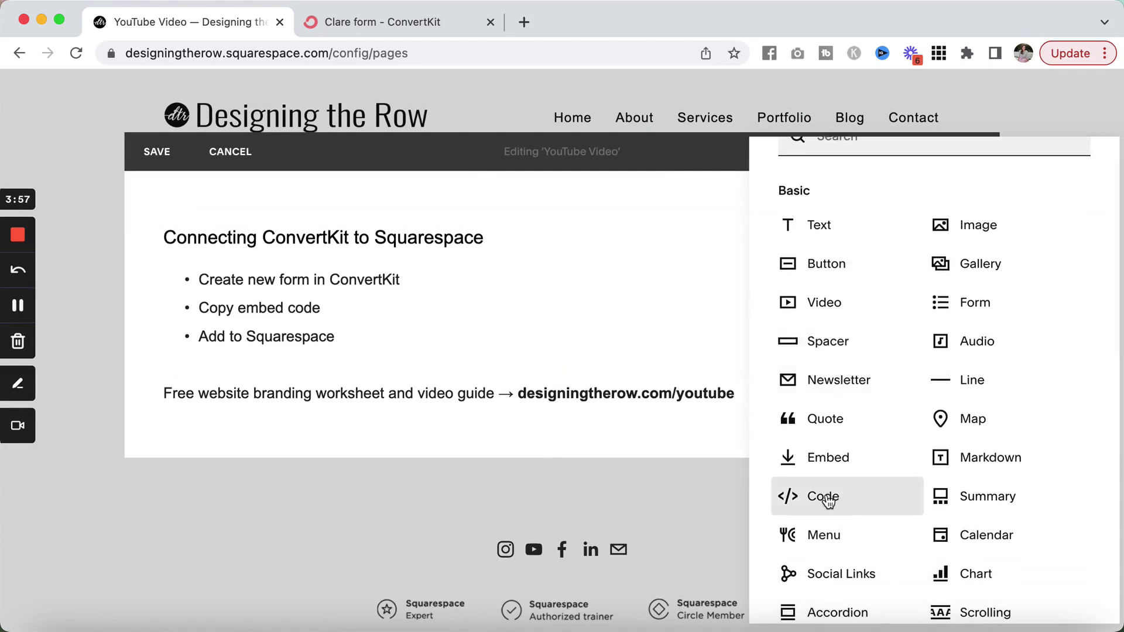
click(827, 497)
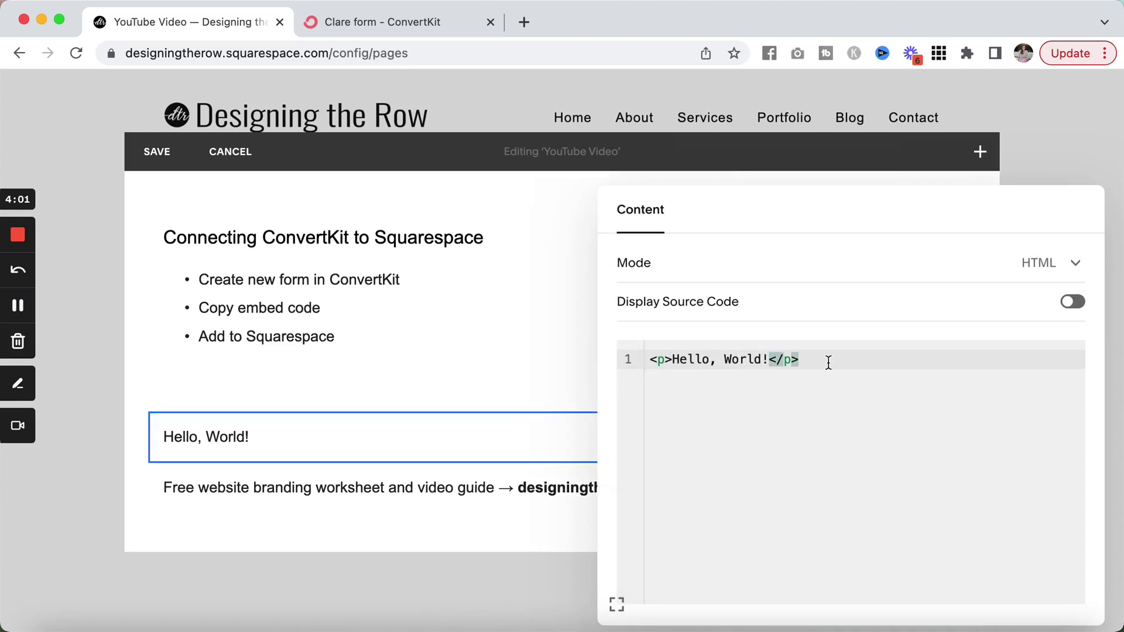
Replace 'Hello, World!' with the pasted ConvertKit embed code inside <div align="center">…</div>.
drag(827, 361, 645, 350)
key(BackSpace)
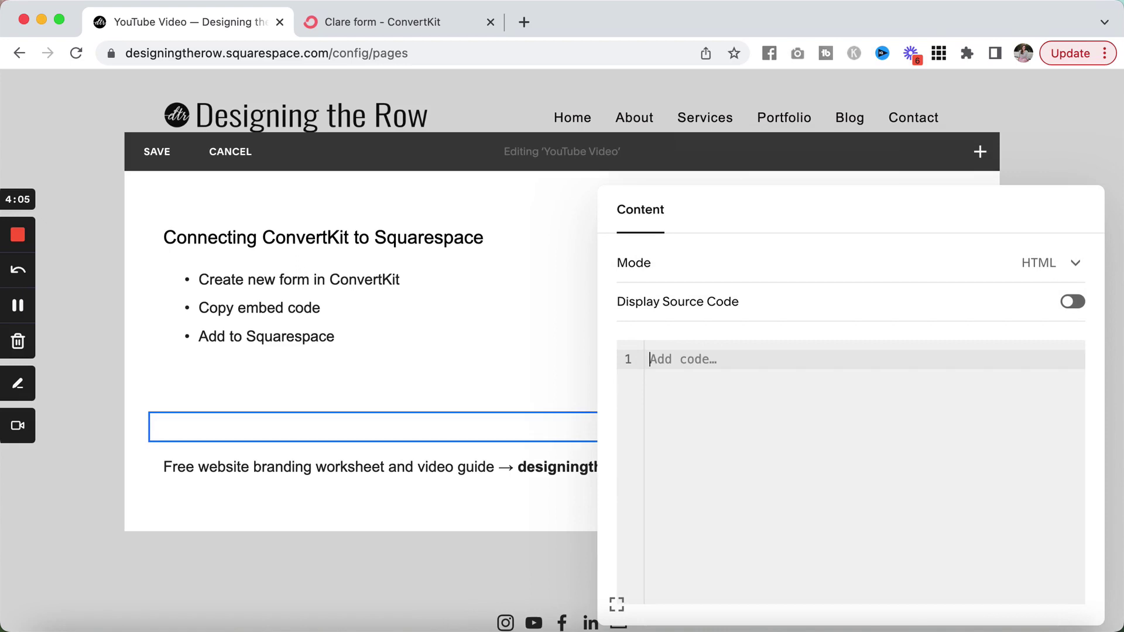
text(<div)
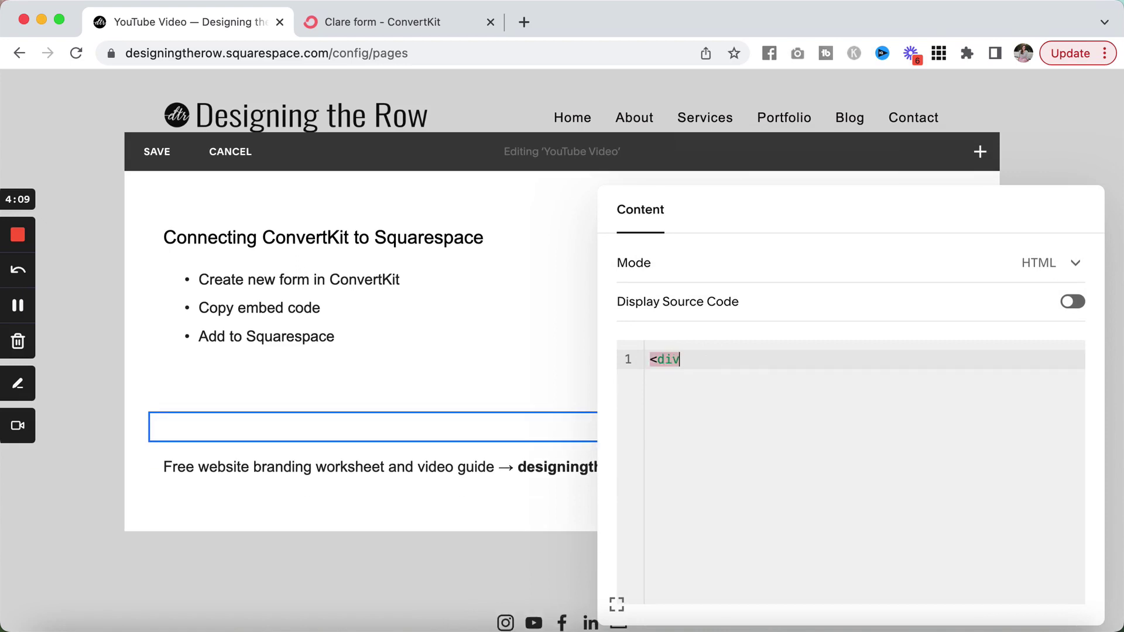
text( align)
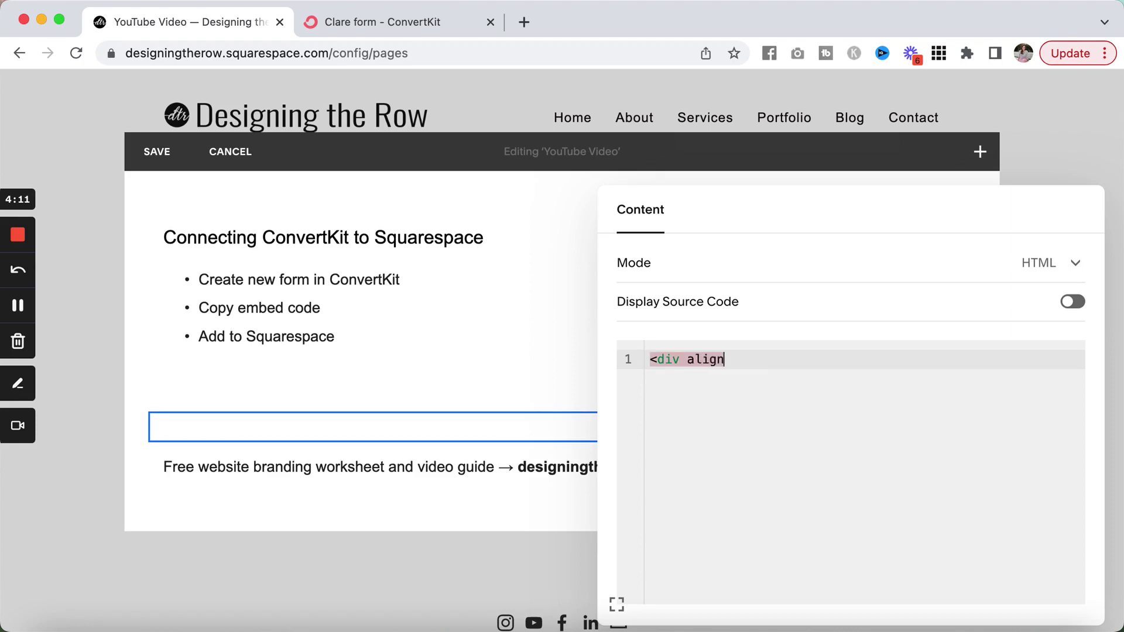
text(="center)
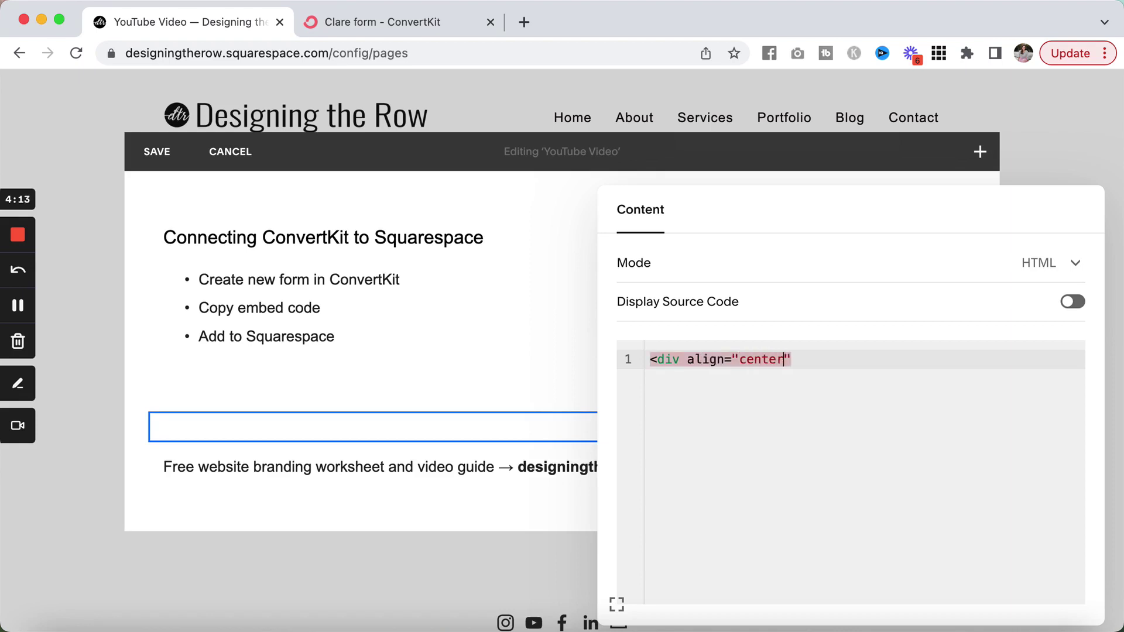
text(">)
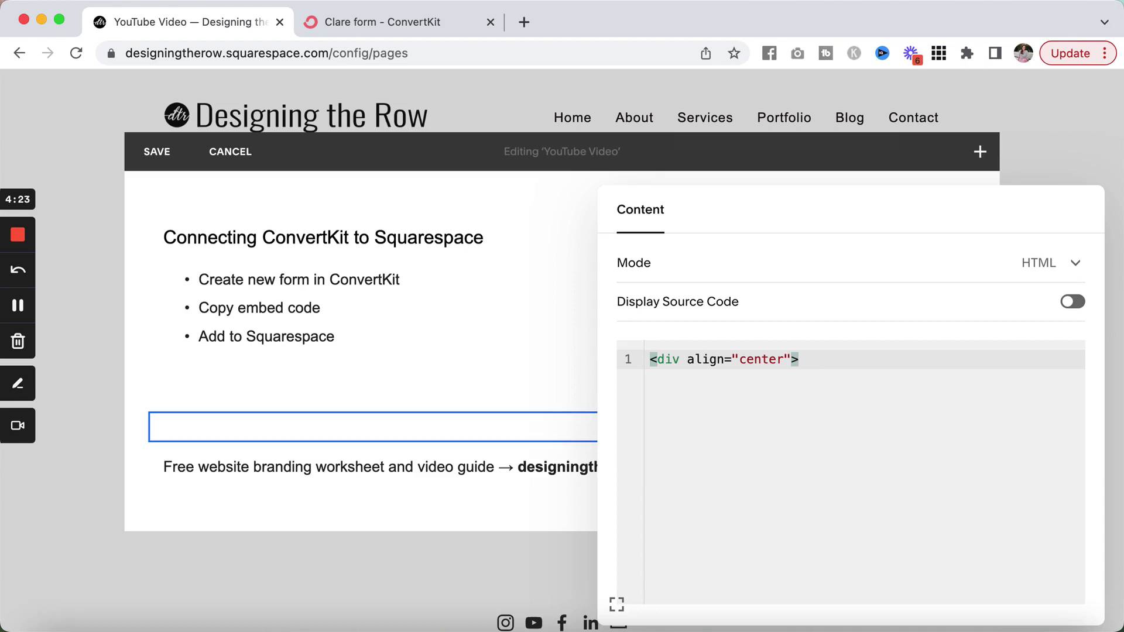
key(Return)
key(super+v)
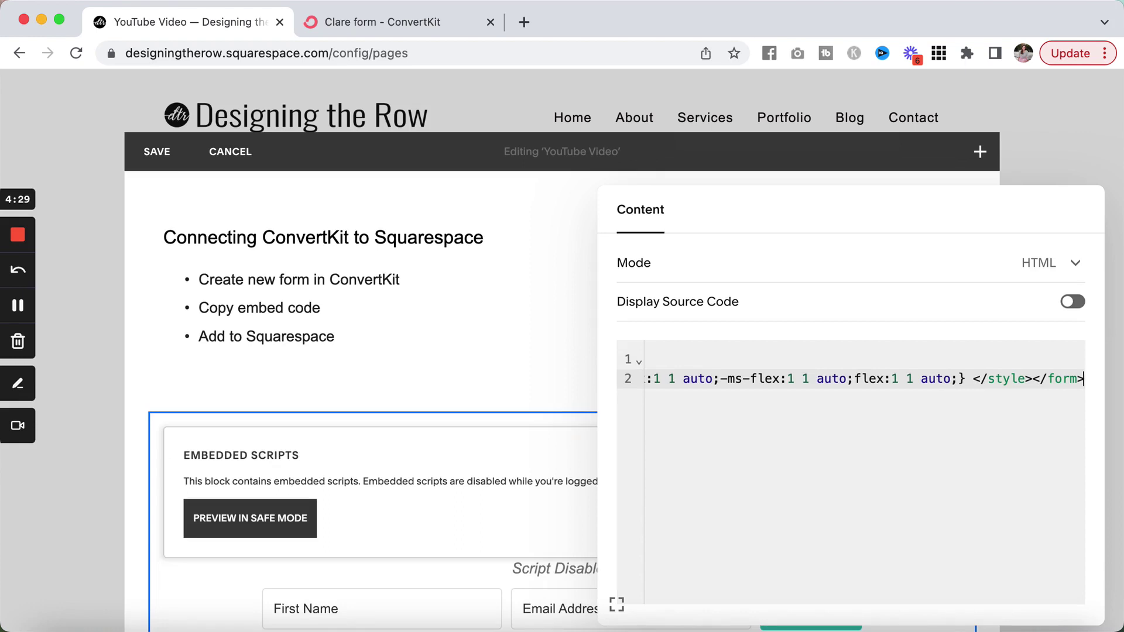
text(<)
text(/div>div)
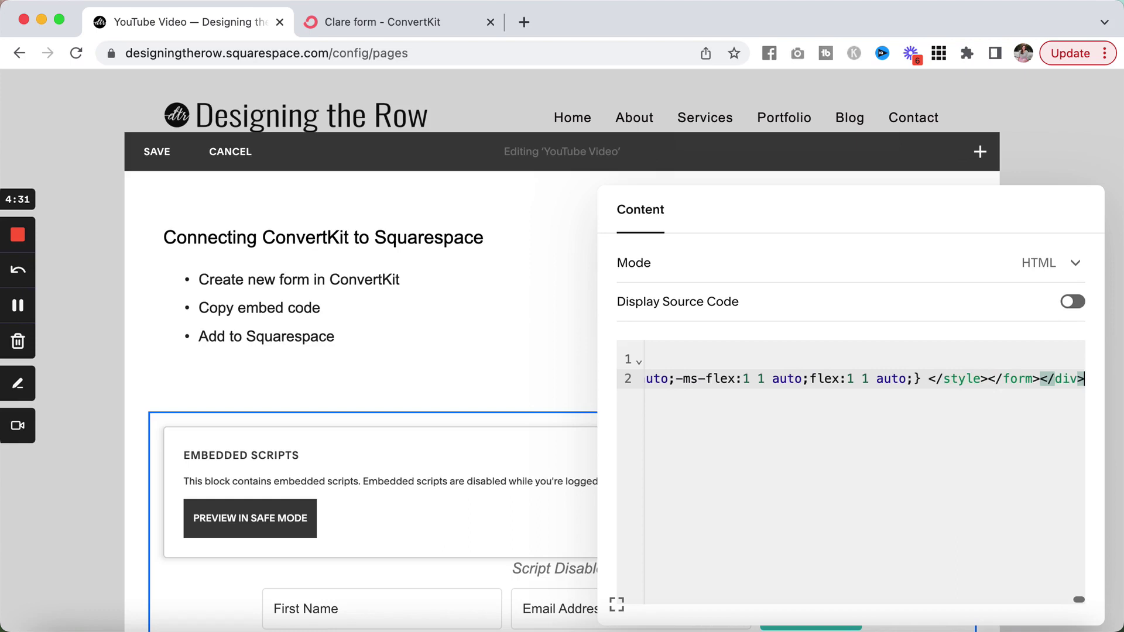
key(BackSpace)
key(BackSpace)
key(BackSpace)
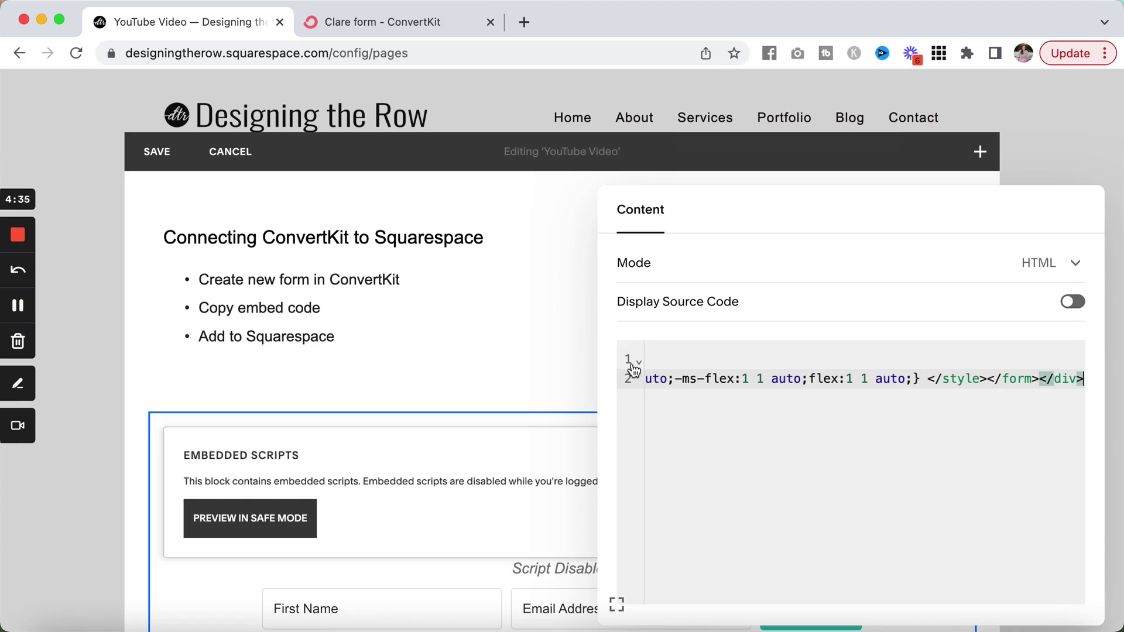
Close the code block, check the embedded First Name, Email and Subscribe form, and save the page.
click(360, 389)
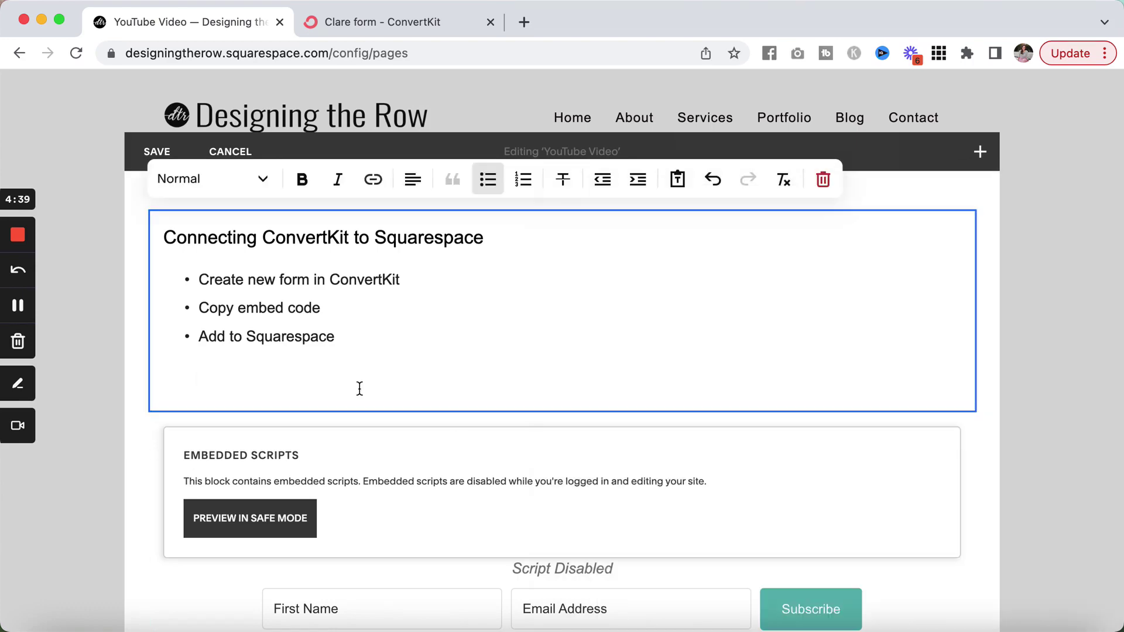
scroll(360, 388, down, 5)
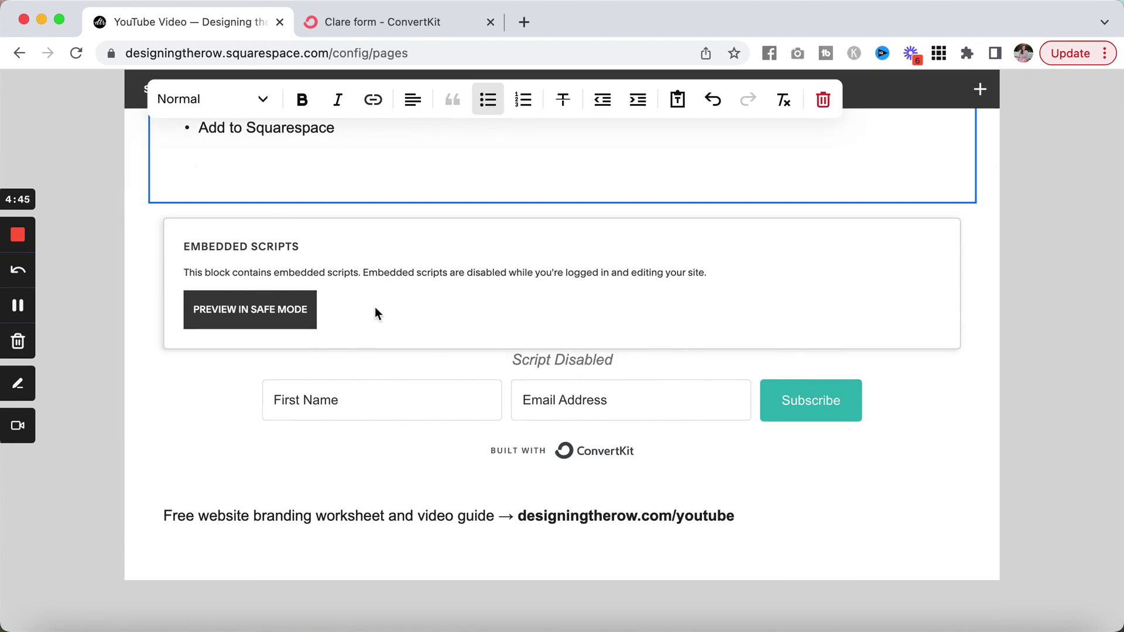
scroll(375, 307, up, 3)
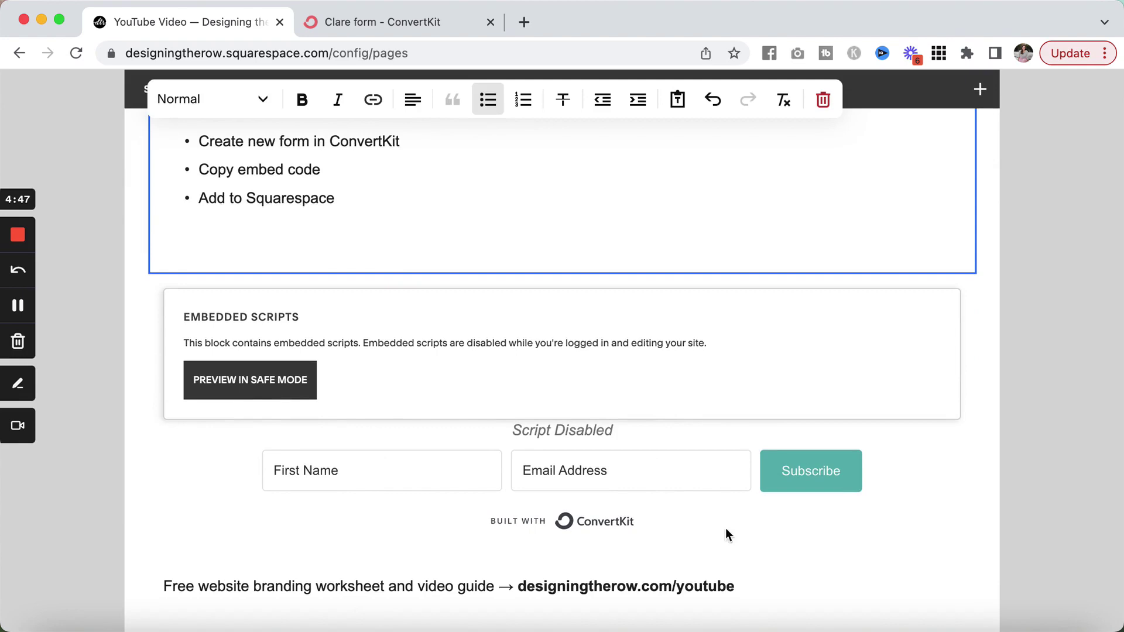
click(140, 93)
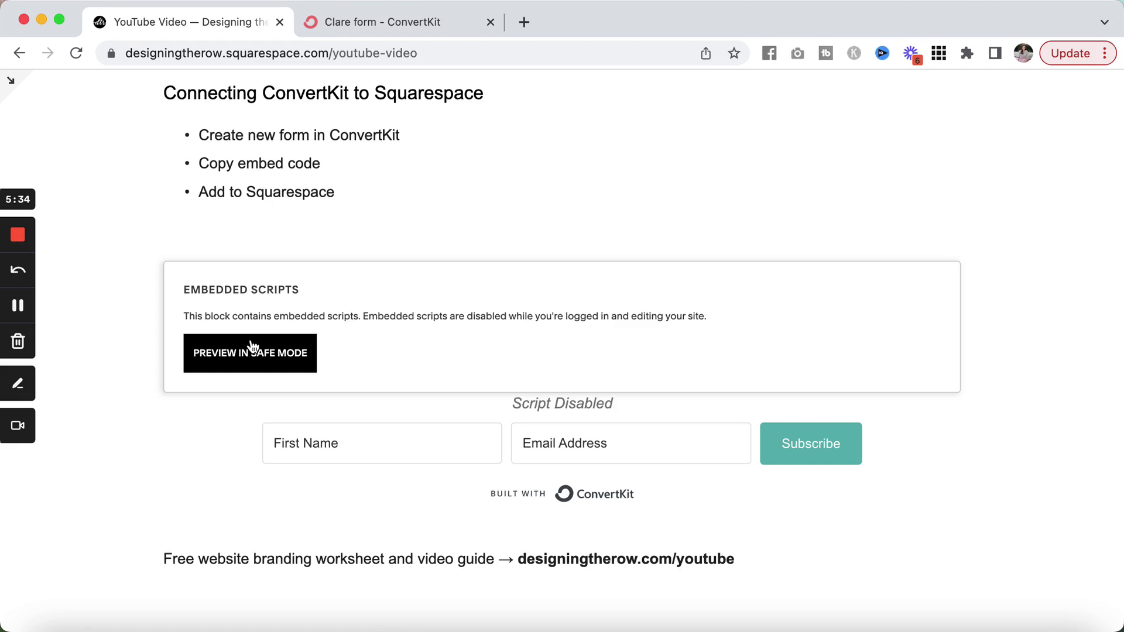
drag(163, 559, 783, 570)
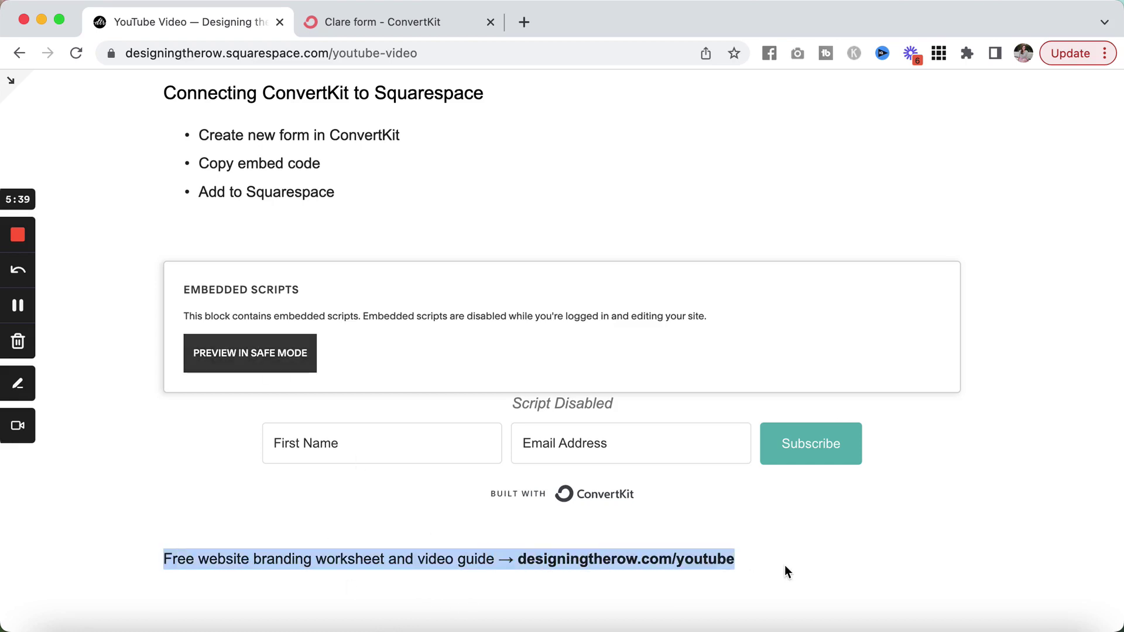